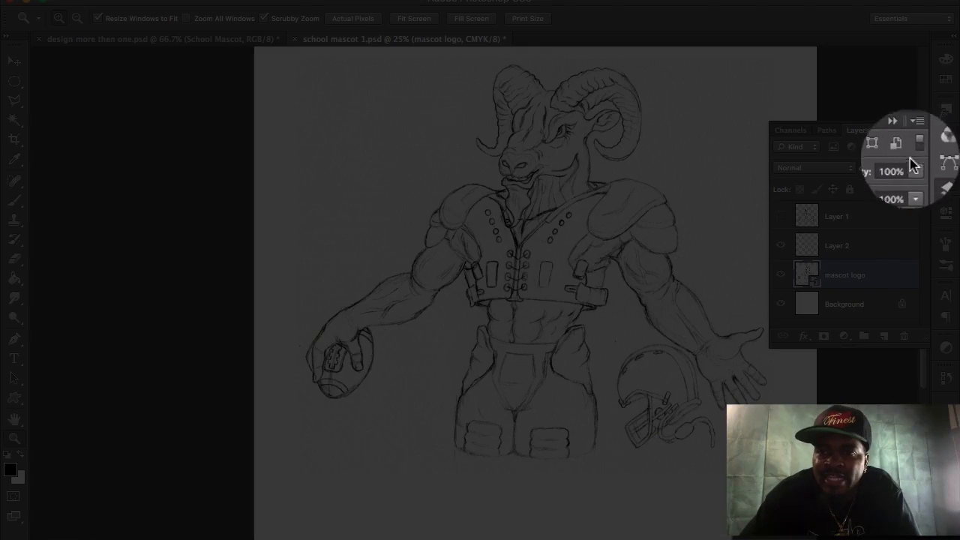
# Lower the opacity of the mascot logo sketch layer to 45%
pyautogui.click(910, 170)
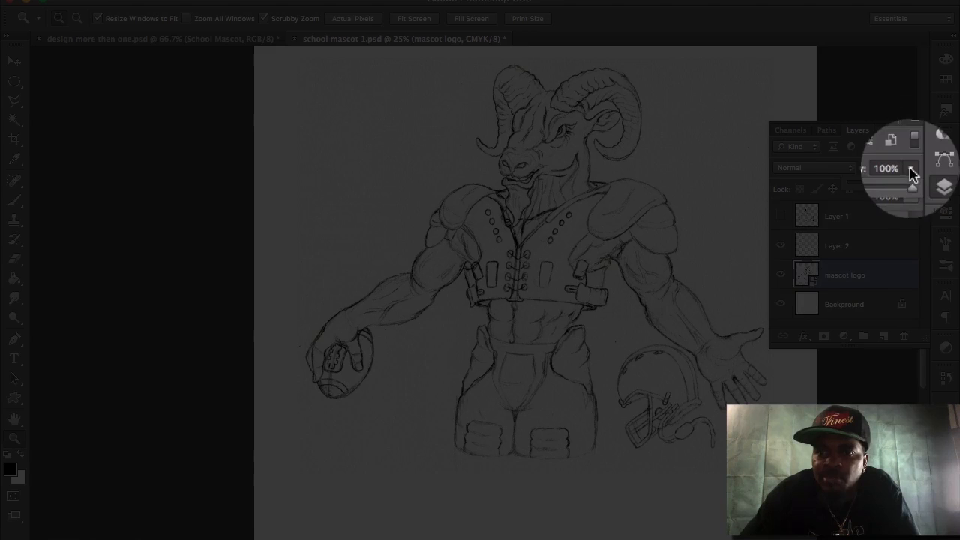
pyautogui.moveTo(910, 187)
pyautogui.mouseDown()
pyautogui.moveTo(874, 190)
pyautogui.moveTo(883, 195)
pyautogui.mouseUp()
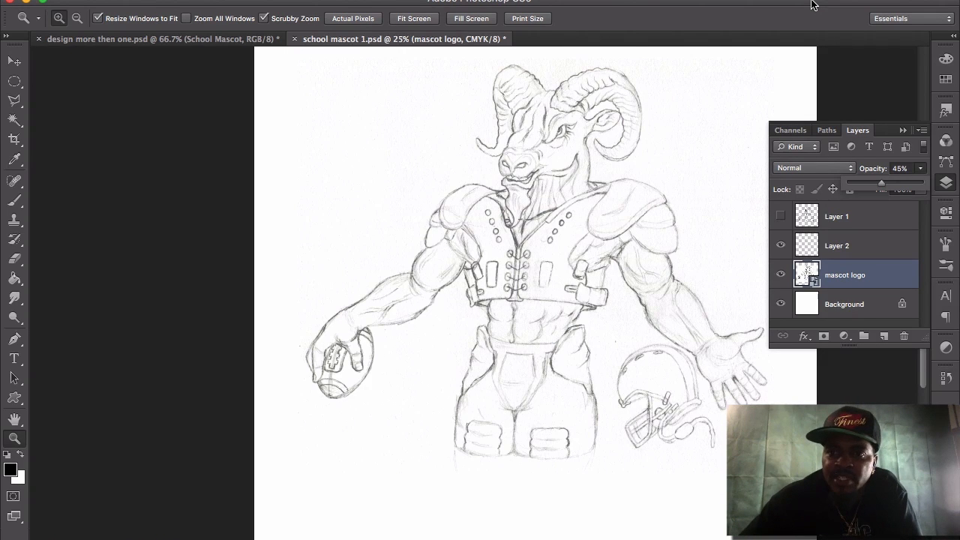
pyautogui.click(902, 132)
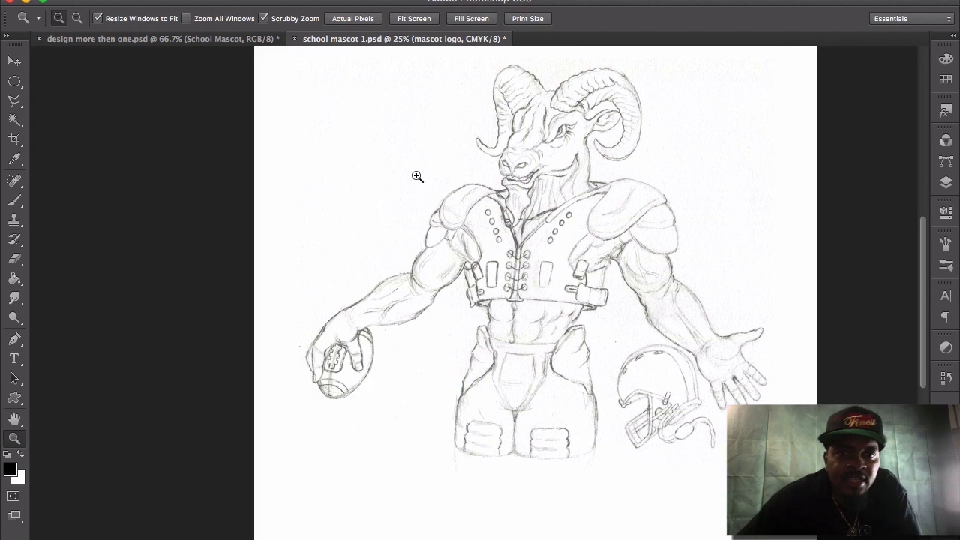
# Activate the Brush tool and make Layer 2 the active layer for inking over the chest area
pyautogui.click(503, 209)
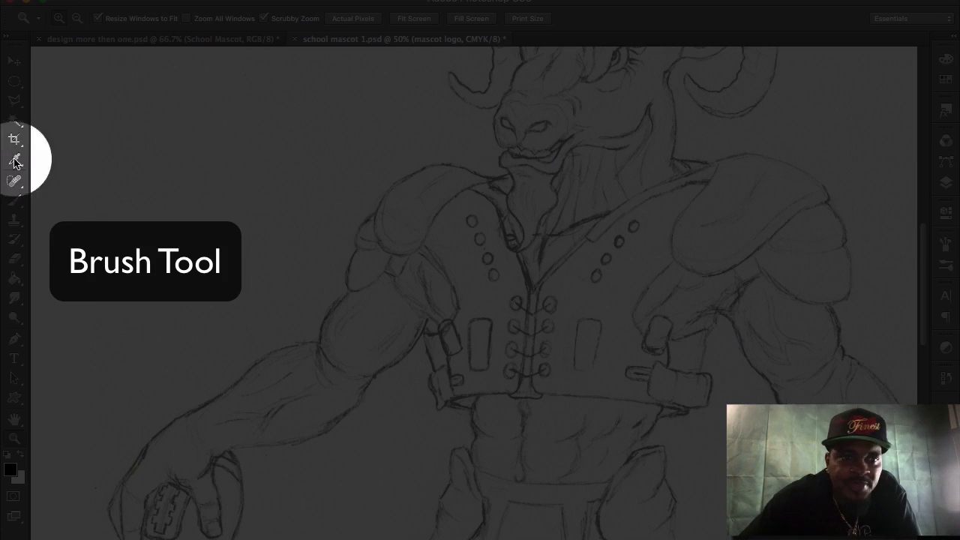
pyautogui.click(15, 201)
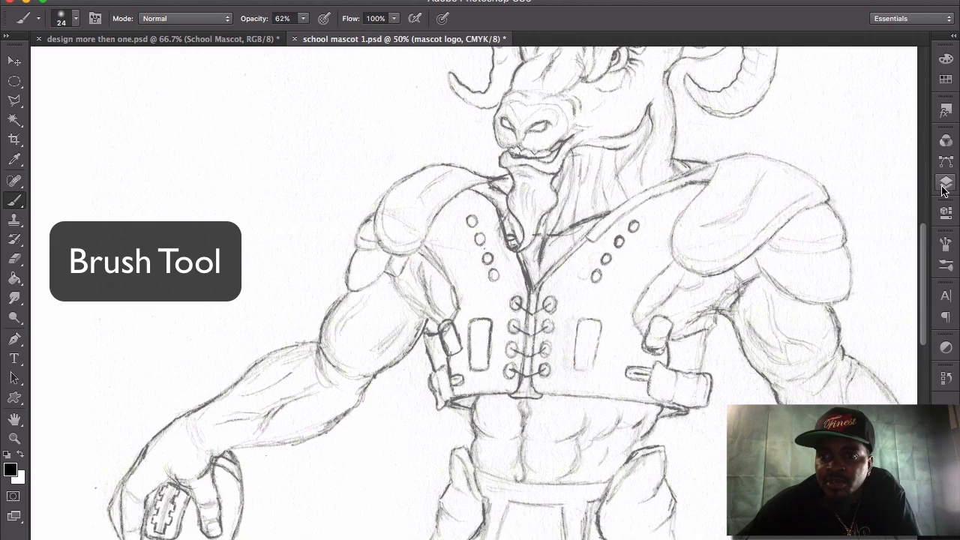
pyautogui.click(945, 183)
pyautogui.click(835, 248)
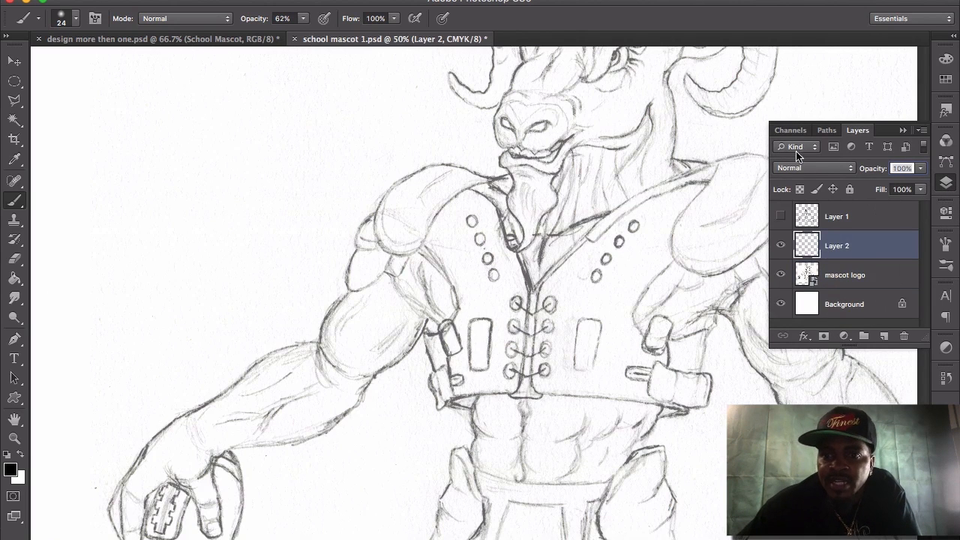
pyautogui.click(903, 129)
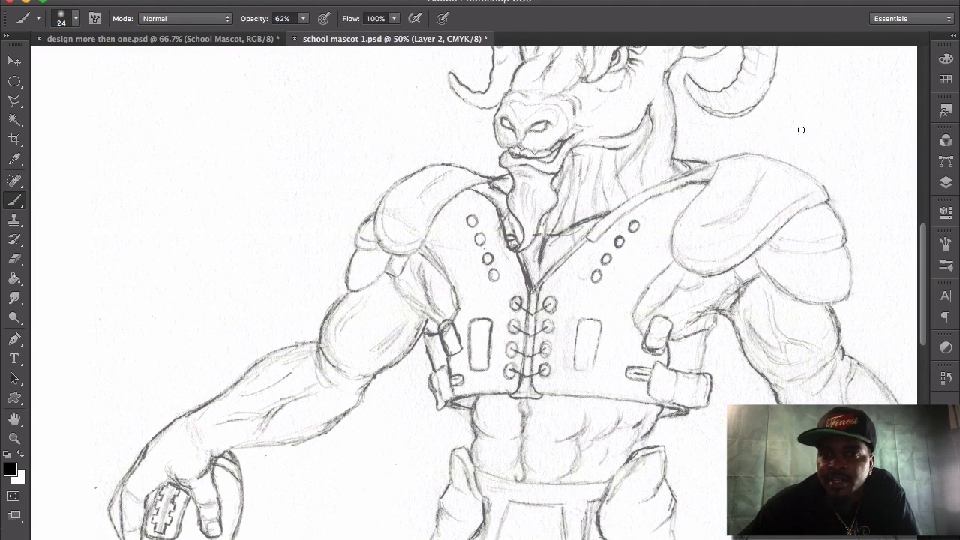
# Set the brush to 100% opacity with a hard round tip at 100% hardness and 12 px size
pyautogui.click(75, 20)
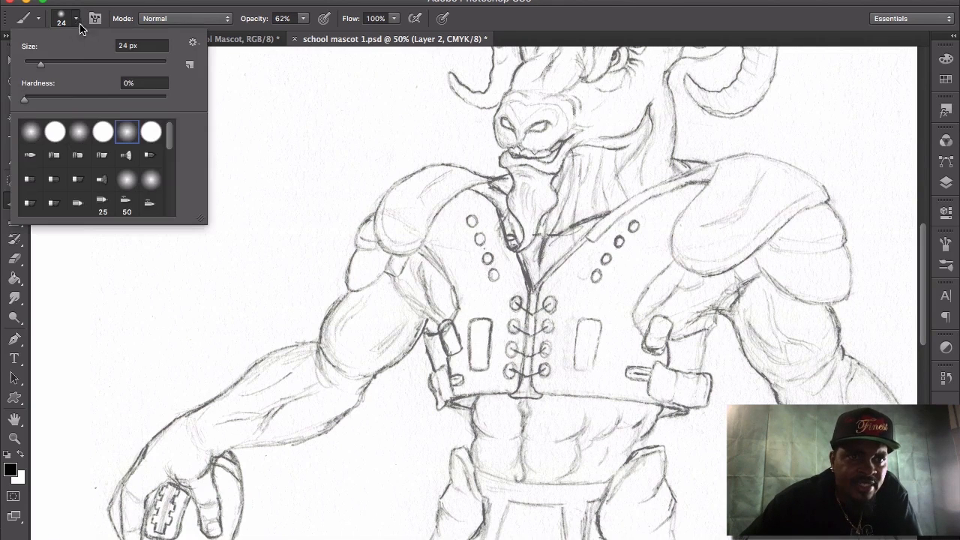
pyautogui.click(304, 21)
pyautogui.click(303, 21)
pyautogui.moveTo(305, 35); pyautogui.dragTo(345, 41)
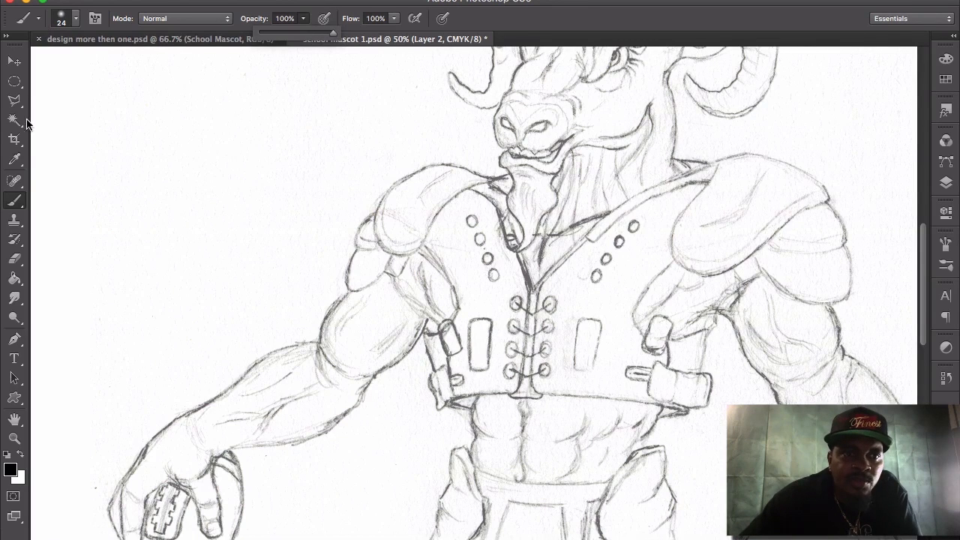
pyautogui.click(76, 22)
pyautogui.click(103, 132)
pyautogui.moveTo(41, 64); pyautogui.dragTo(27, 67)
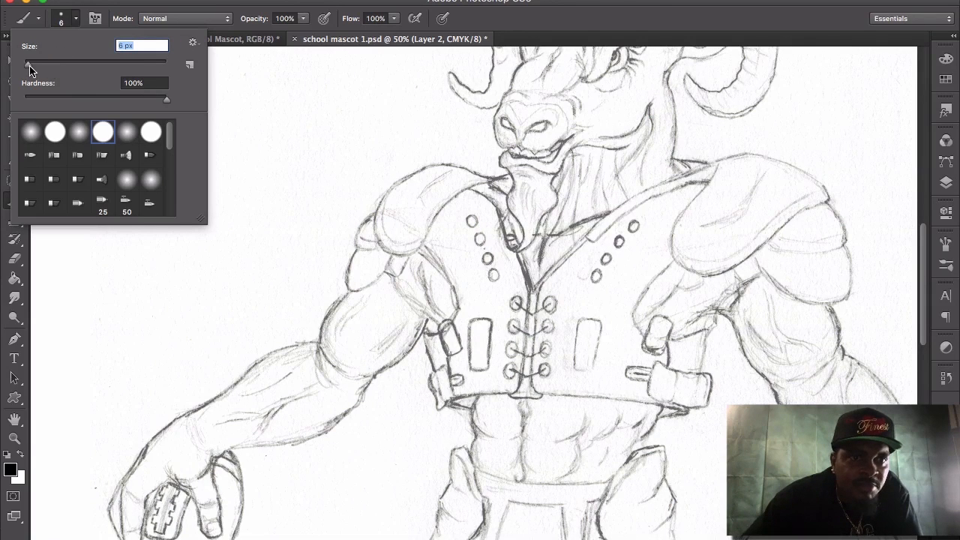
pyautogui.moveTo(30, 71); pyautogui.dragTo(33, 69)
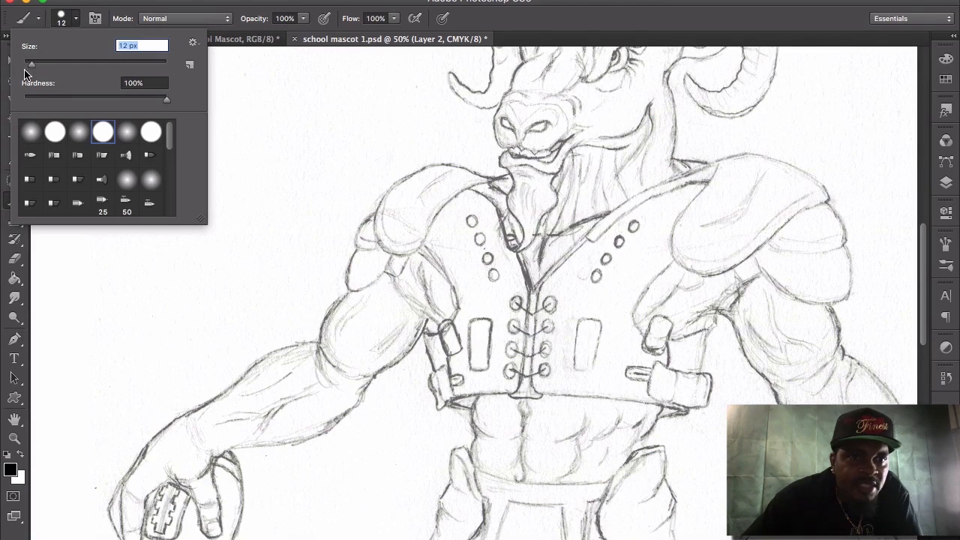
# Brush a black test stroke along the outer edge of the shoulder pad above the football arm, and step back one state
pyautogui.click(374, 229)
pyautogui.moveTo(374, 231)
pyautogui.mouseDown()
pyautogui.moveTo(392, 186)
pyautogui.moveTo(423, 170)
pyautogui.mouseUp()
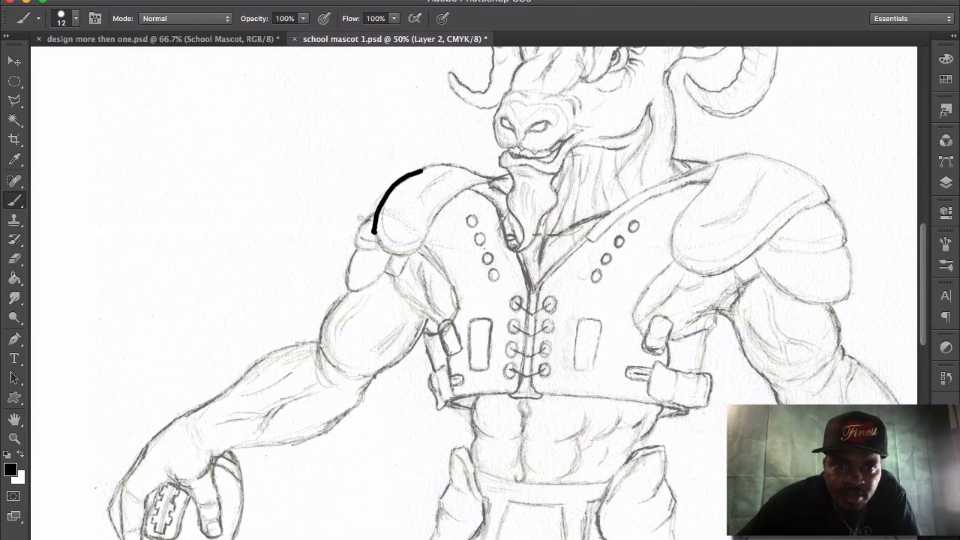
pyautogui.click(113, 0)
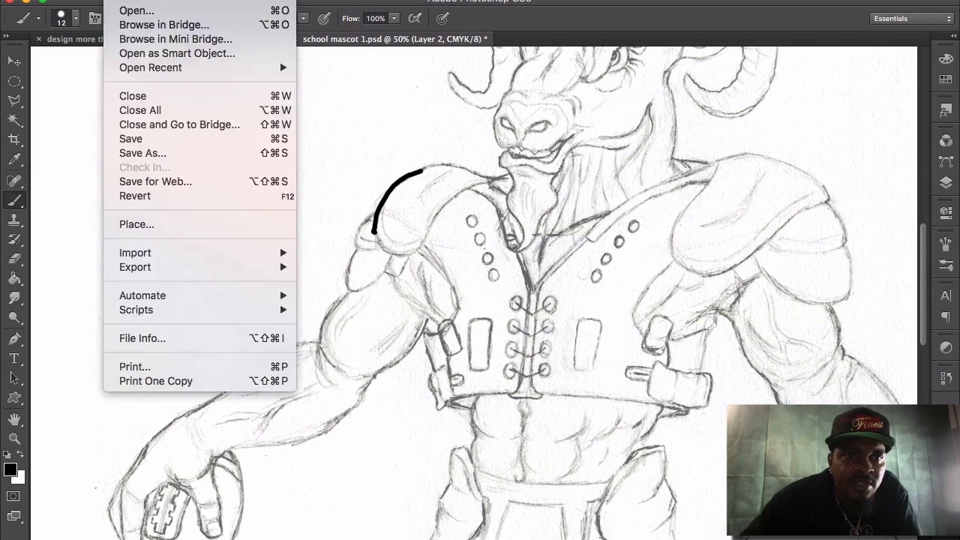
pyautogui.moveTo(147, 0)
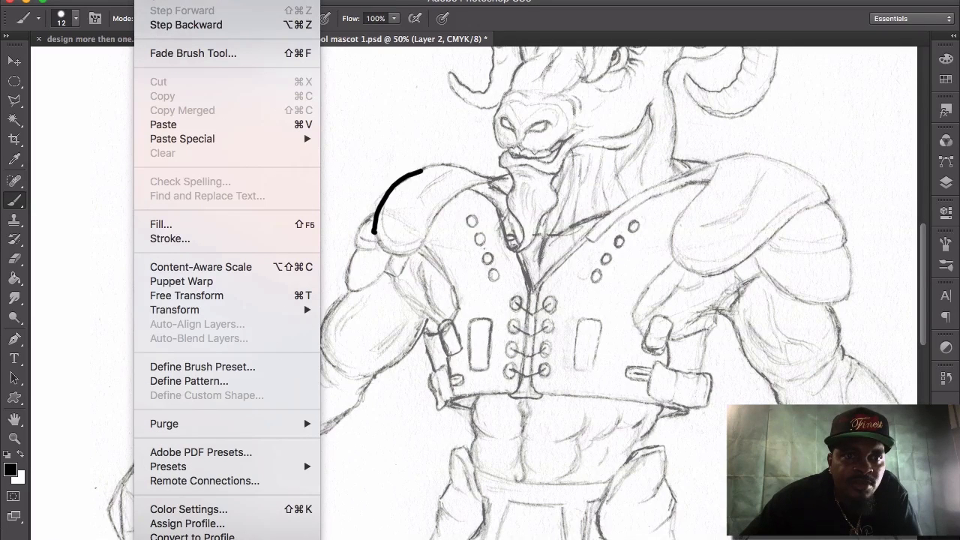
pyautogui.click(165, 26)
# Restore the shoulder pad stroke with Step Forward, and step back through the history to remove both the stroke and its starting dot
pyautogui.click(112, 0)
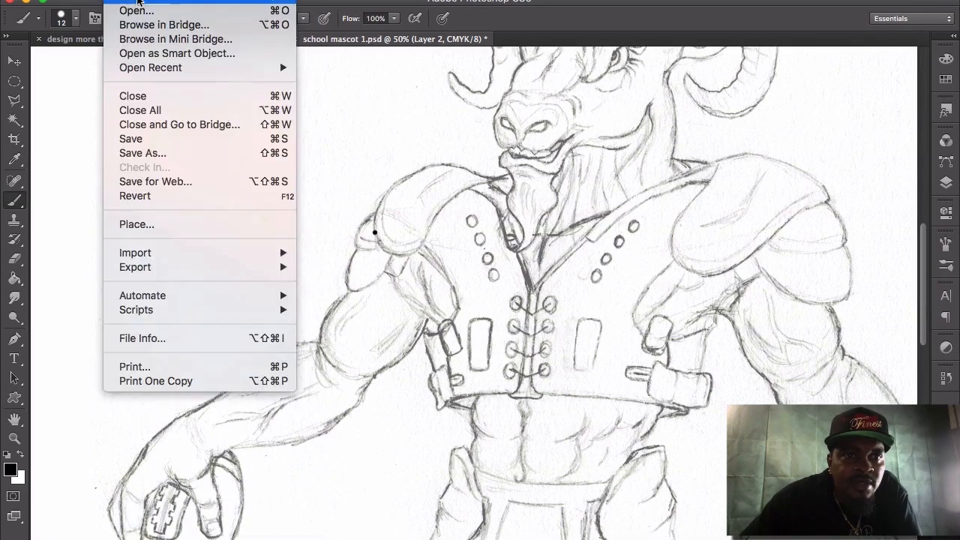
pyautogui.moveTo(147, 0)
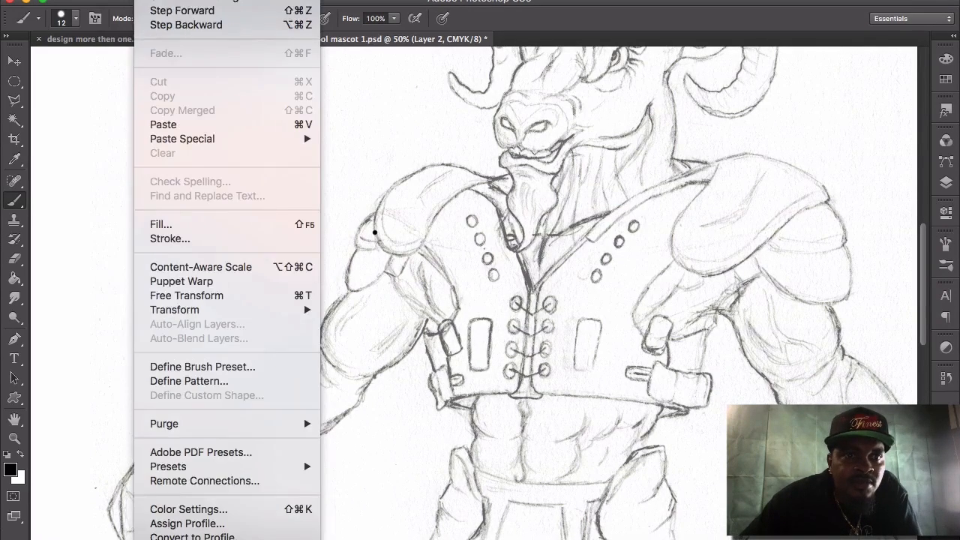
pyautogui.click(159, 13)
pyautogui.click(138, 3)
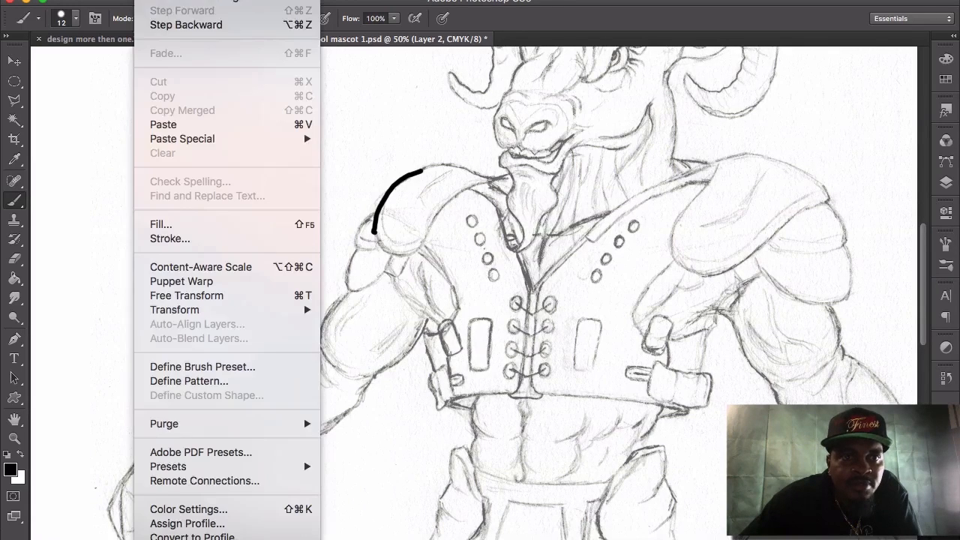
pyautogui.click(165, 25)
pyautogui.click(138, 4)
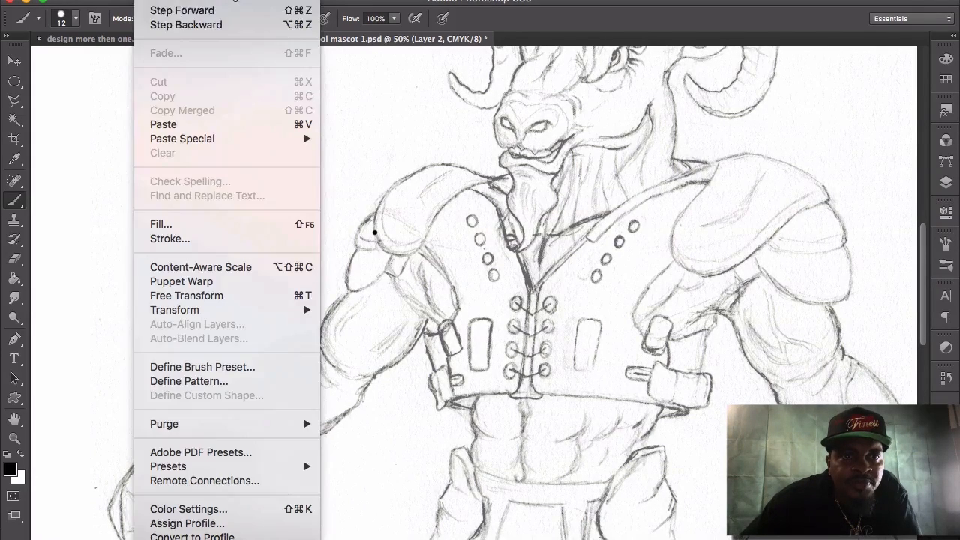
pyautogui.click(163, 25)
# Reduce the brush size to 9 px and make Layer 2 the active layer again
pyautogui.click(76, 19)
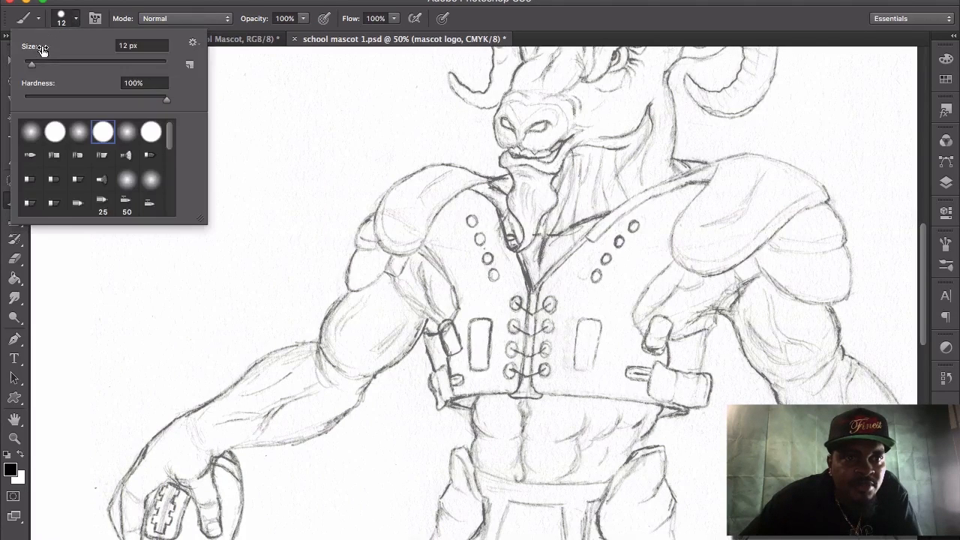
pyautogui.moveTo(31, 65); pyautogui.dragTo(29, 64)
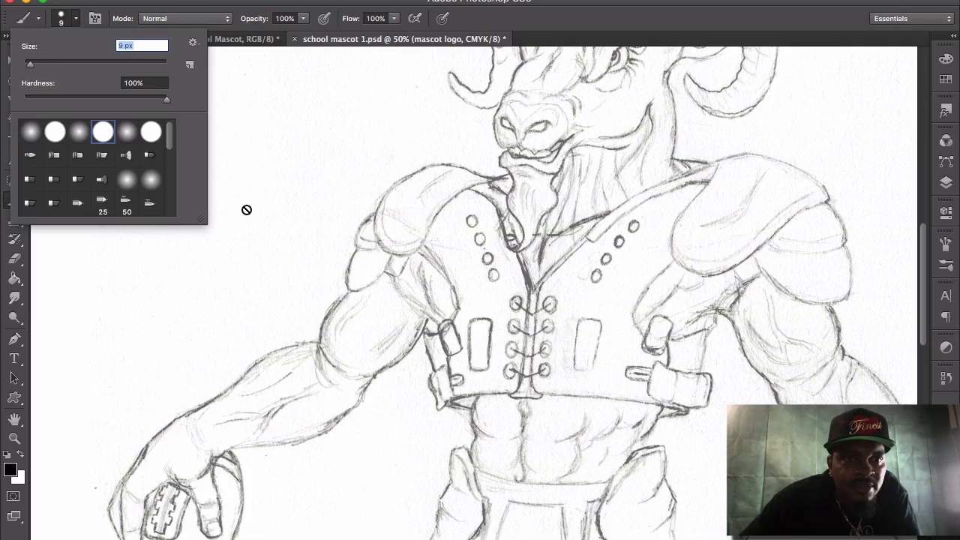
pyautogui.click(929, 192)
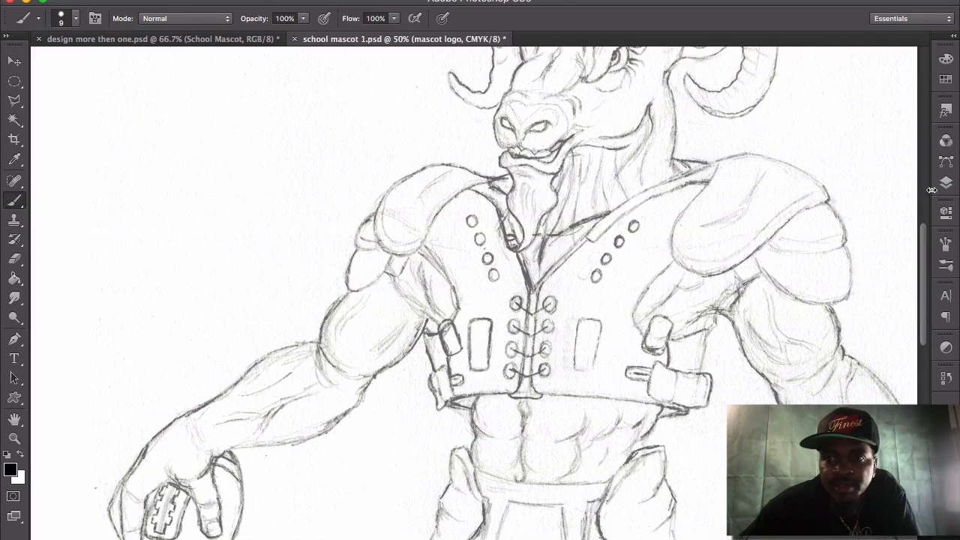
pyautogui.click(946, 183)
pyautogui.click(853, 250)
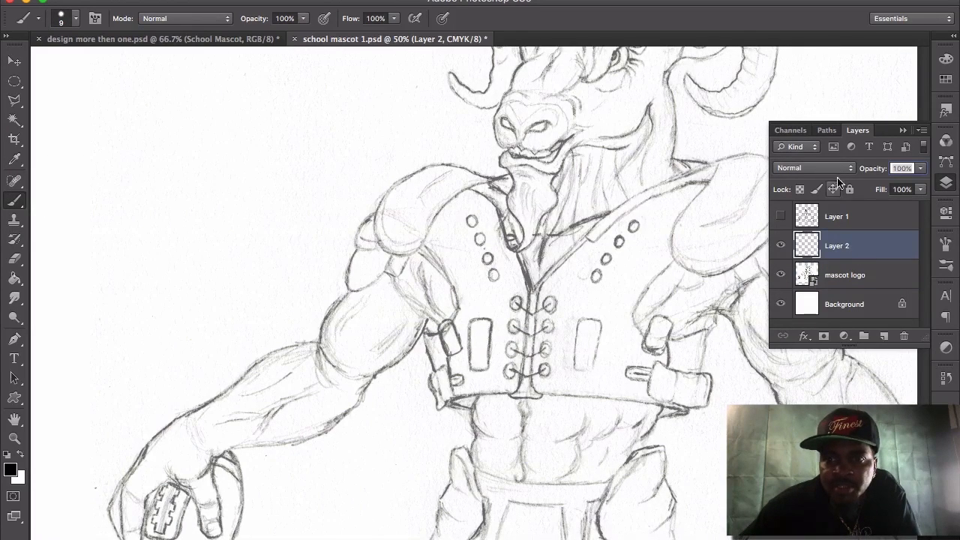
pyautogui.click(902, 129)
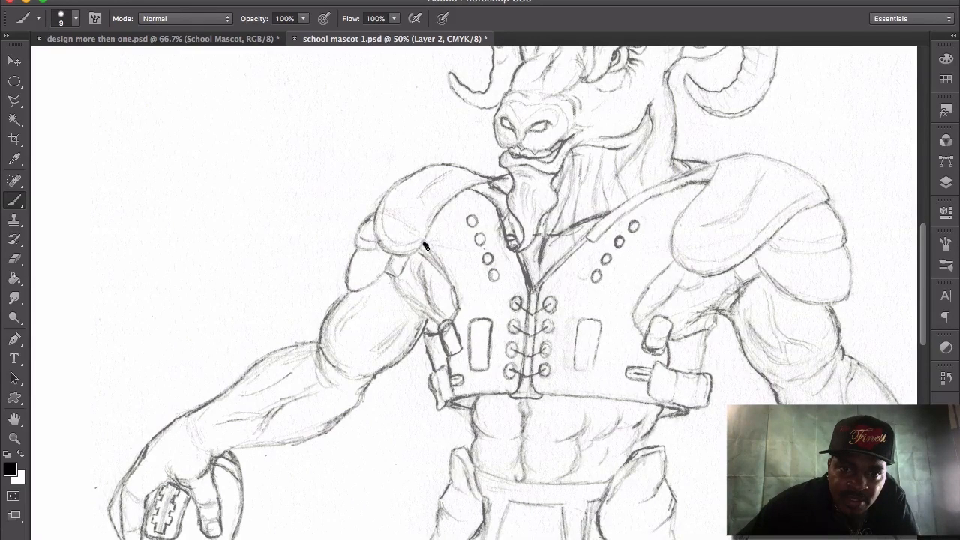
# Ink the vest's armhole and the shoulder pad's lower edge on the football-arm side, filling the two small strap pieces solid black
pyautogui.moveTo(429, 254)
pyautogui.mouseDown()
pyautogui.moveTo(458, 308)
pyautogui.moveTo(441, 326)
pyautogui.moveTo(448, 355)
pyautogui.moveTo(453, 321)
pyautogui.mouseUp()
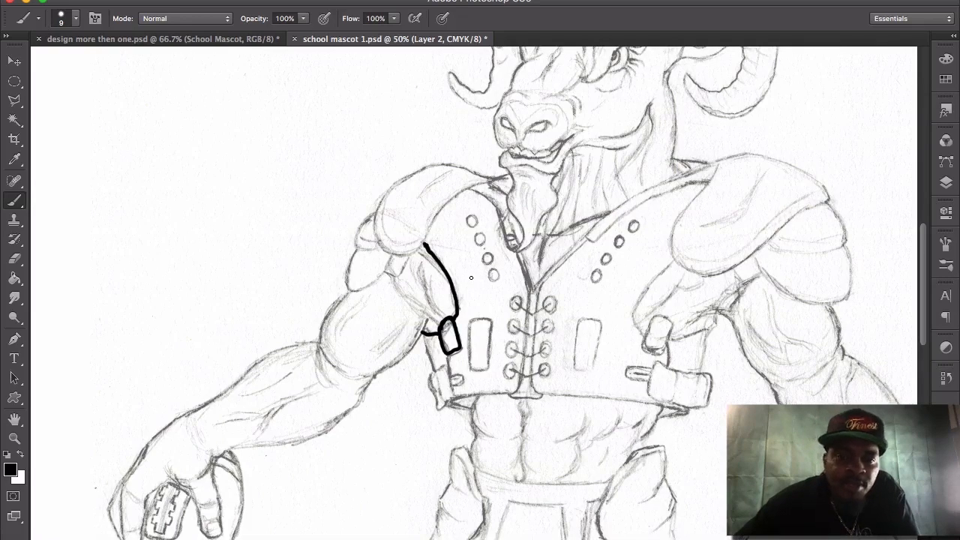
pyautogui.moveTo(451, 327)
pyautogui.mouseDown()
pyautogui.moveTo(446, 346)
pyautogui.moveTo(442, 331)
pyautogui.moveTo(449, 323)
pyautogui.moveTo(448, 348)
pyautogui.moveTo(451, 341)
pyautogui.mouseUp()
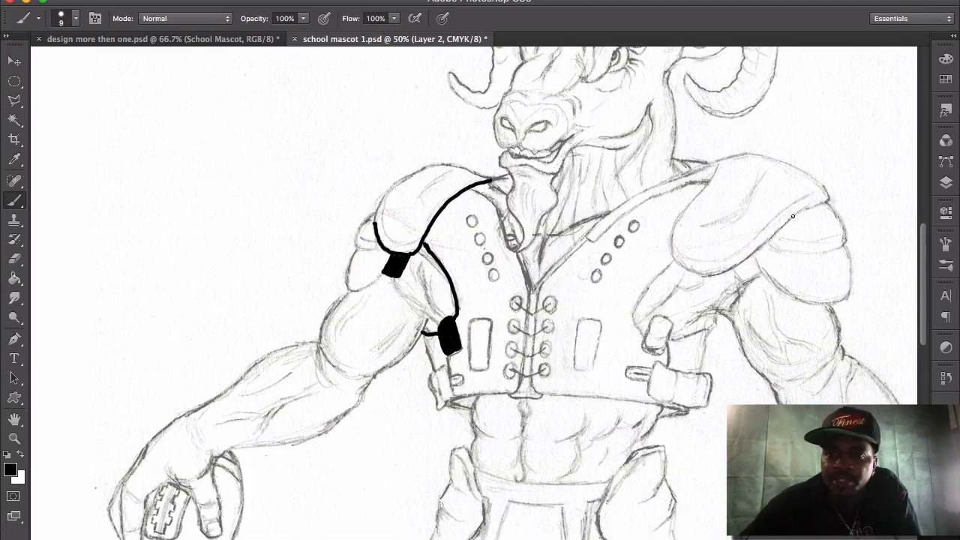
# Hide the mascot logo sketch and Layer 2, and show the finished line art on Layer 1
pyautogui.click(945, 183)
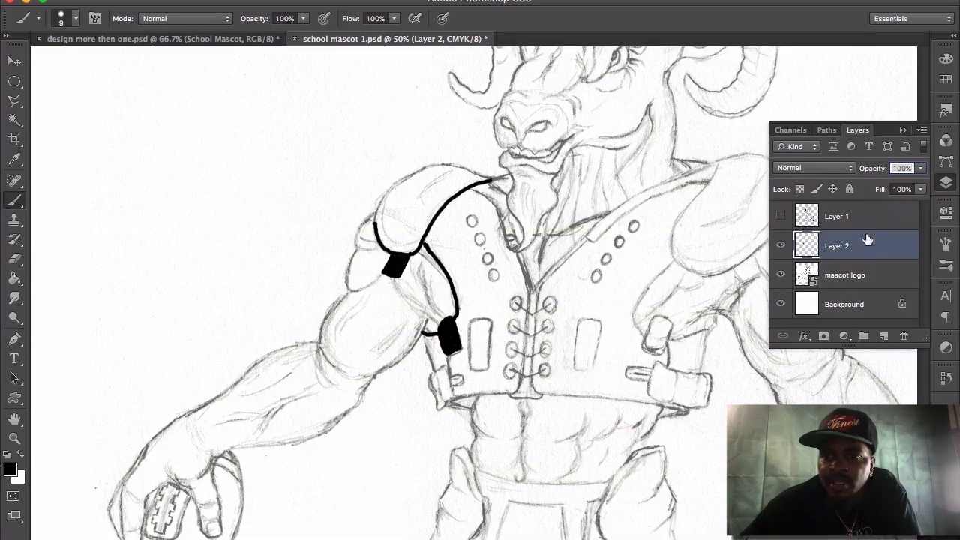
pyautogui.click(781, 274)
pyautogui.click(780, 245)
pyautogui.click(781, 216)
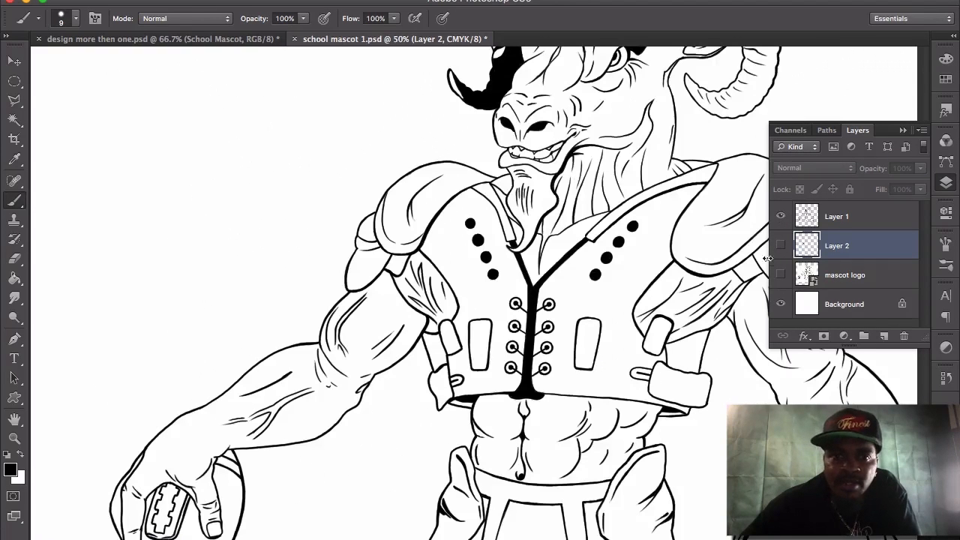
pyautogui.click(902, 131)
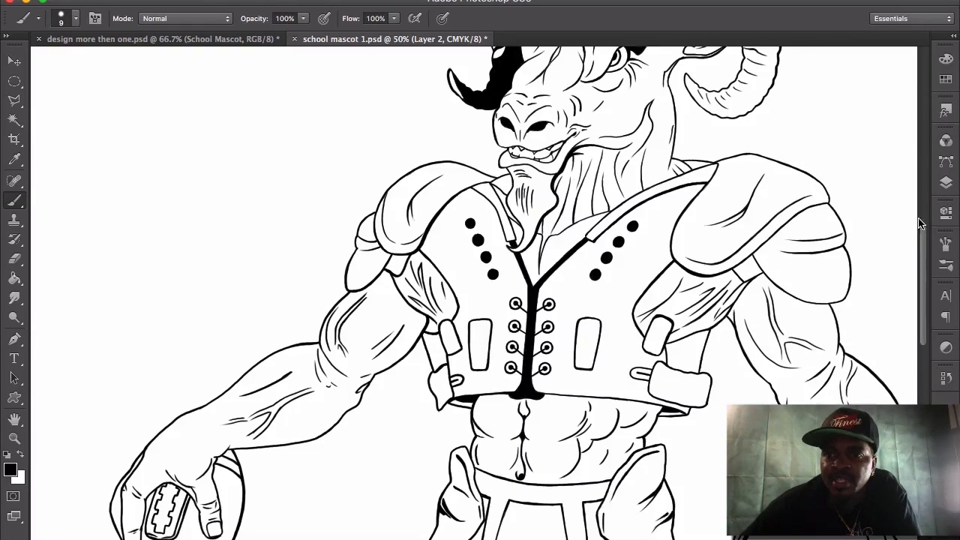
# Make Layer 1 with the finished line art the active layer and save the document
pyautogui.scroll(2, 925, 240)
pyautogui.scroll(5, 925, 239)
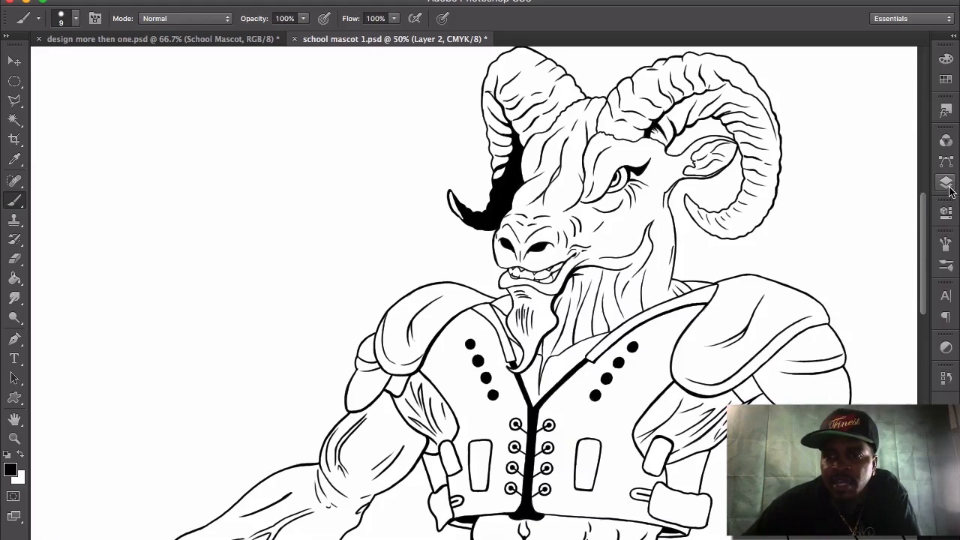
pyautogui.click(945, 182)
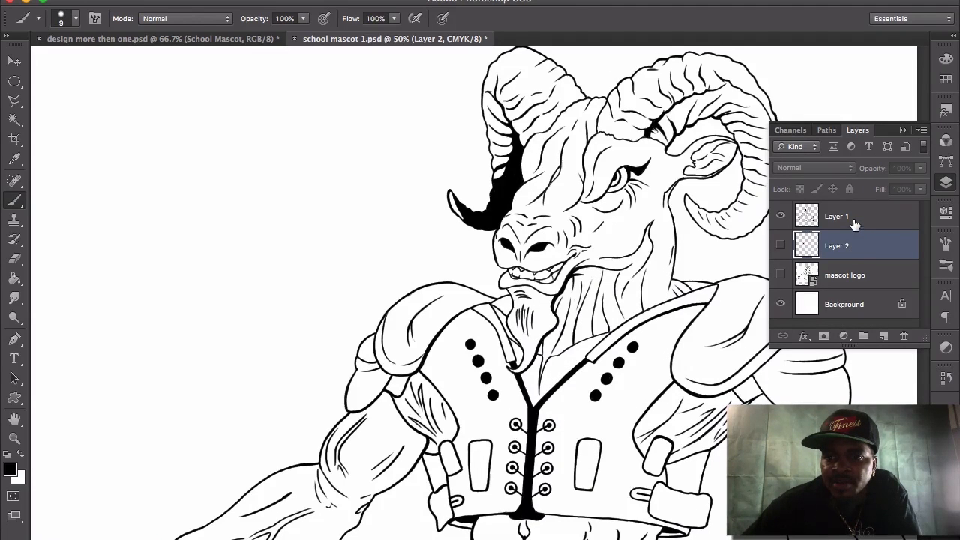
pyautogui.click(855, 219)
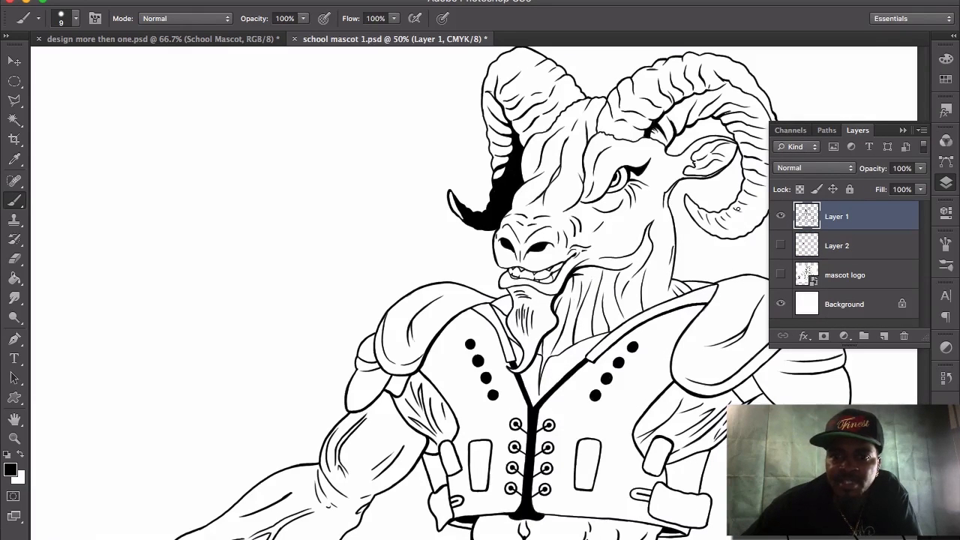
pyautogui.click(902, 131)
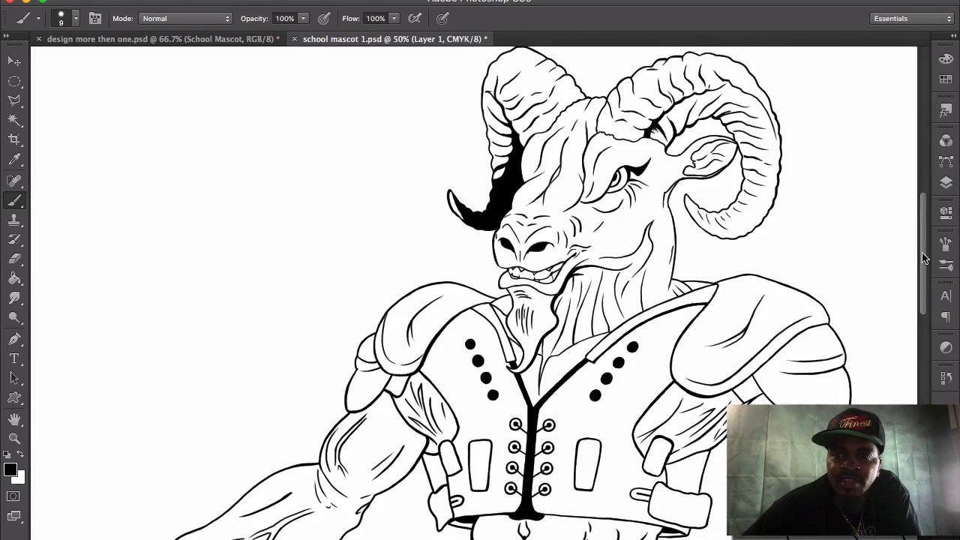
pyautogui.scroll(-5, 924, 258)
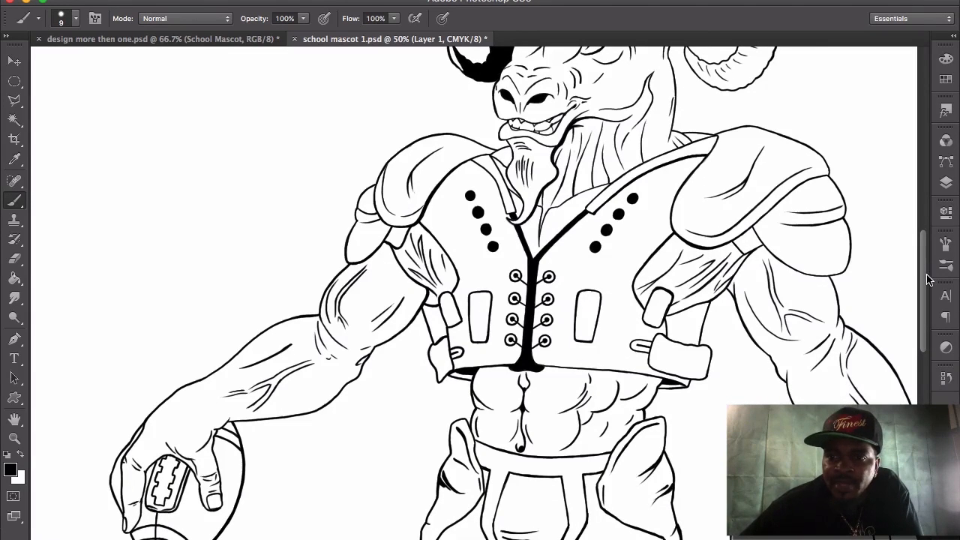
pyautogui.moveTo(922, 278)
pyautogui.mouseDown()
pyautogui.moveTo(930, 218)
pyautogui.moveTo(934, 271)
pyautogui.moveTo(932, 255)
pyautogui.mouseUp()
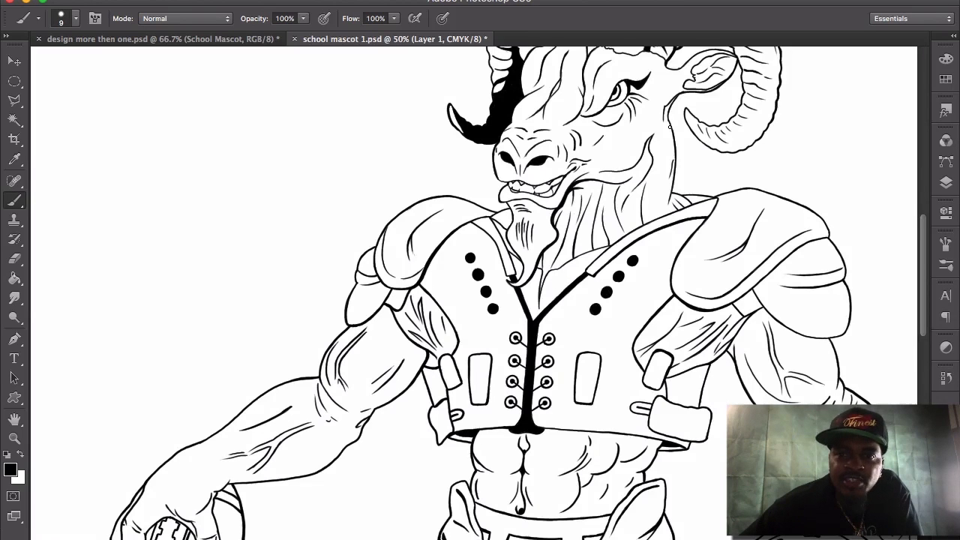
pyautogui.press('super+s')
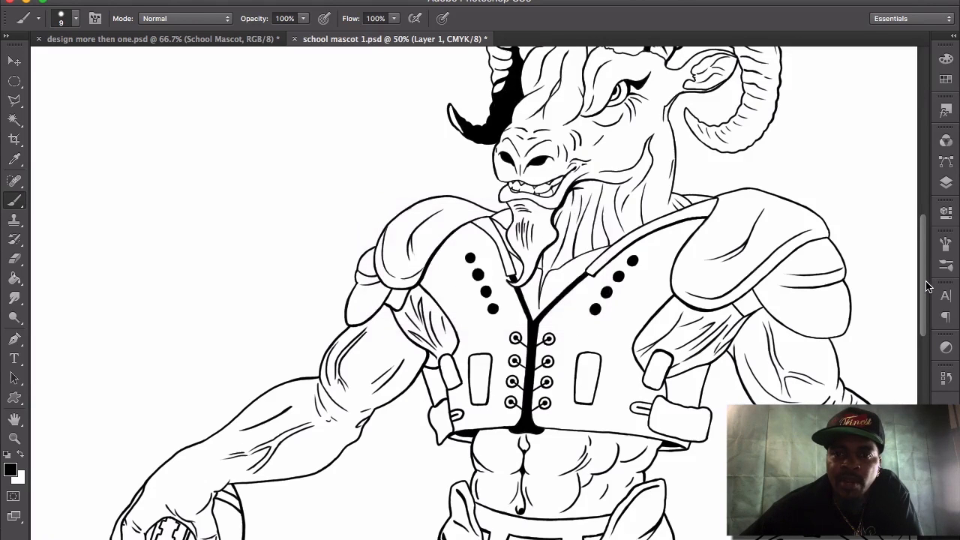
# Select all the black line art on Layer 1 with the Magic Wand at tolerance 32, extending the selection to similar pixels
pyautogui.moveTo(923, 285); pyautogui.dragTo(922, 258)
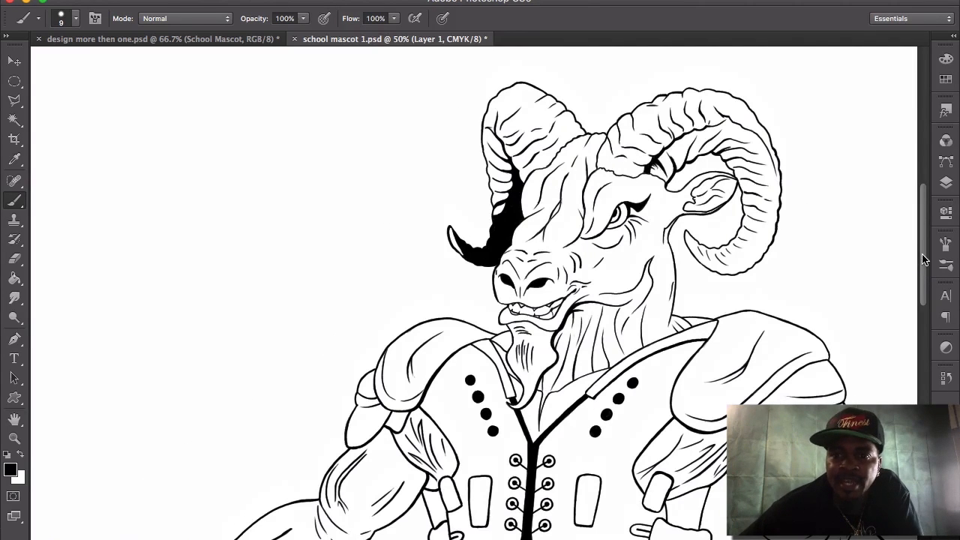
pyautogui.moveTo(923, 260); pyautogui.dragTo(919, 346)
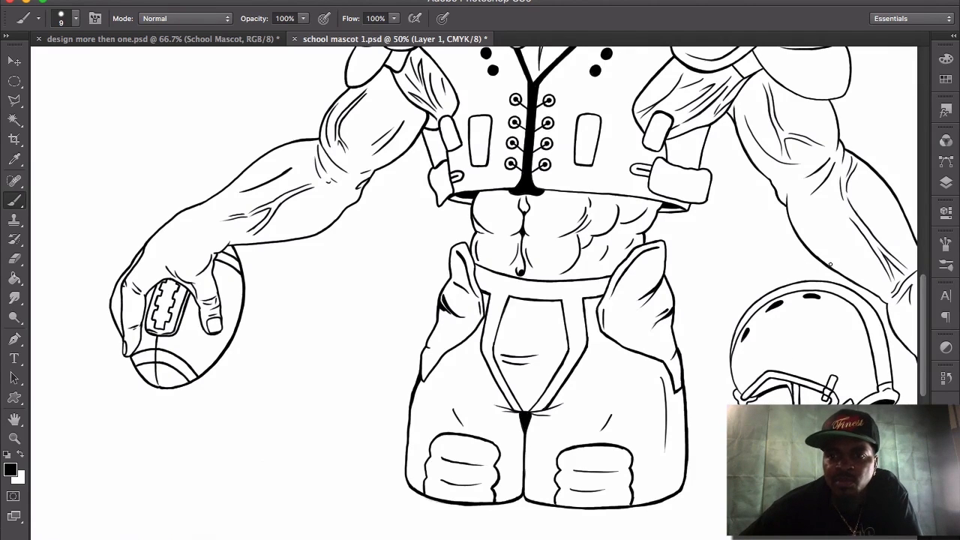
pyautogui.moveTo(926, 296); pyautogui.dragTo(924, 239)
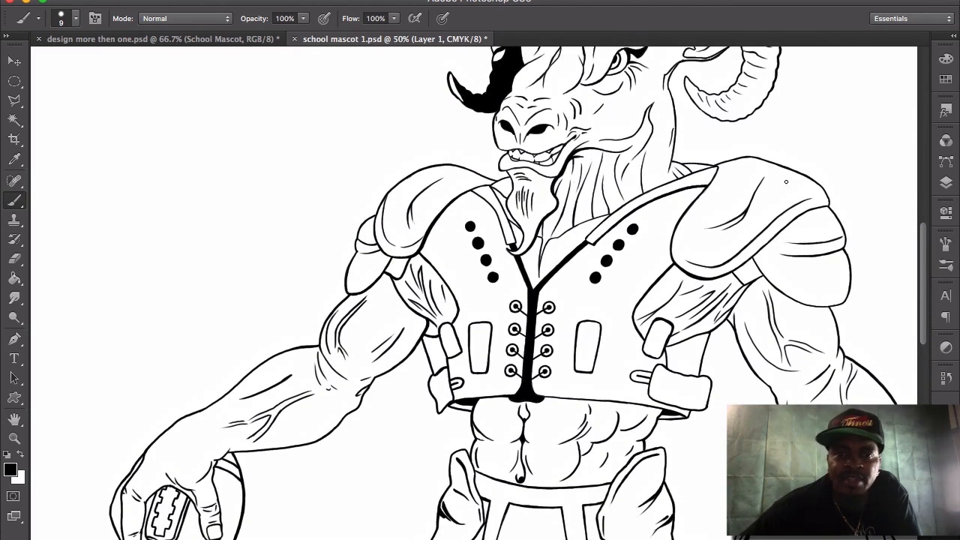
pyautogui.click(13, 120)
pyautogui.click(530, 301)
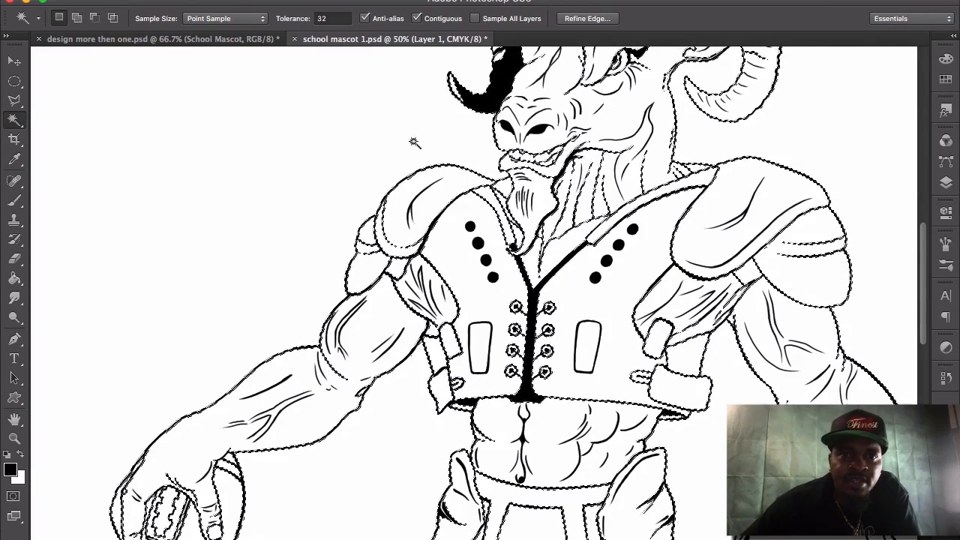
pyautogui.click(307, 0)
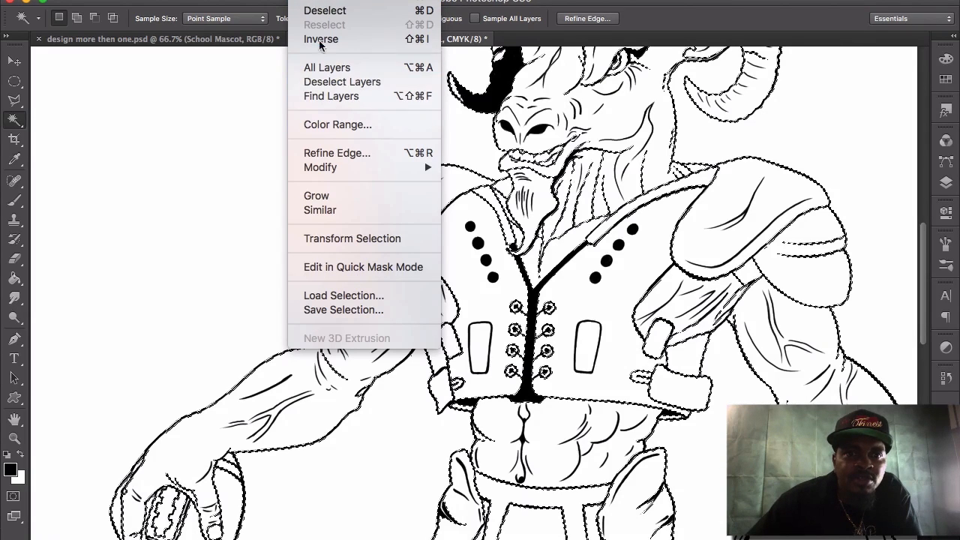
pyautogui.moveTo(348, 2)
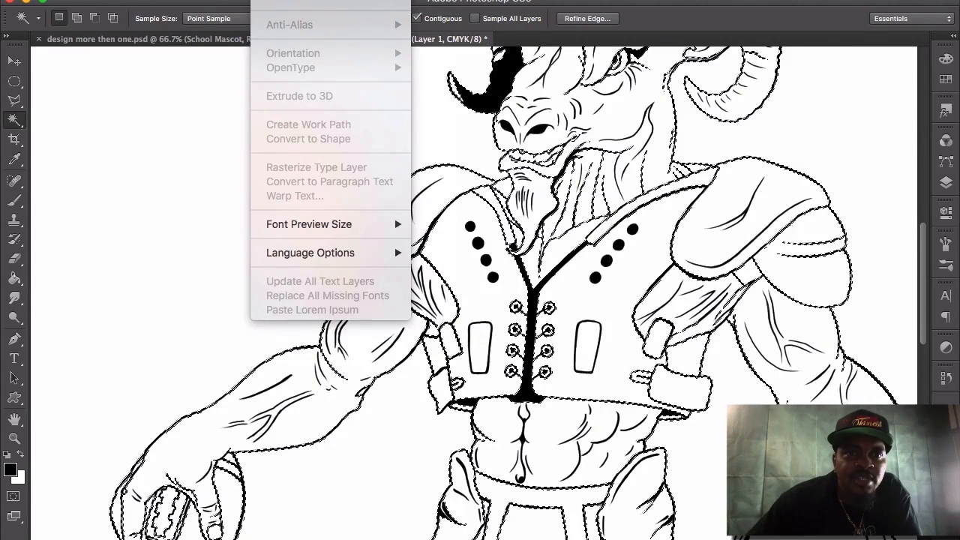
pyautogui.moveTo(225, 1)
pyautogui.moveTo(307, 3)
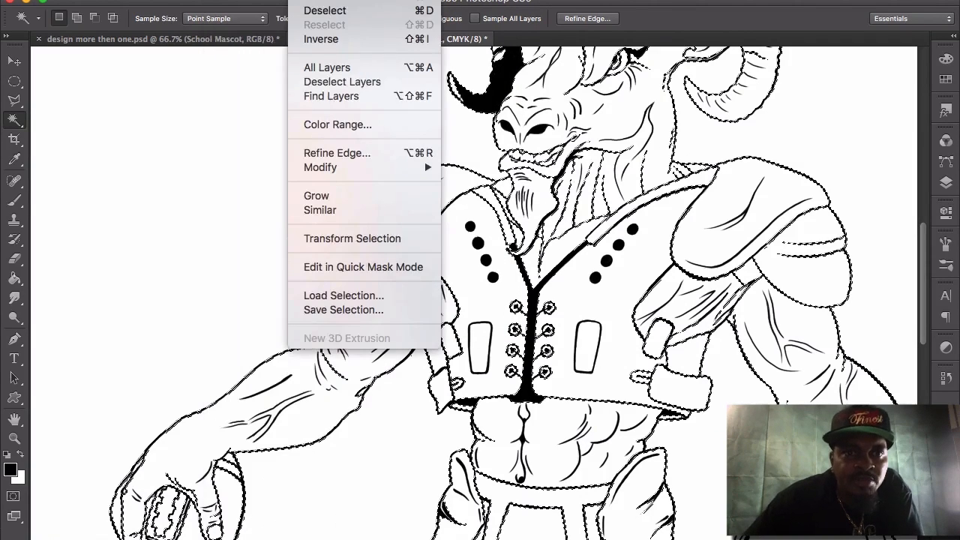
pyautogui.click(327, 211)
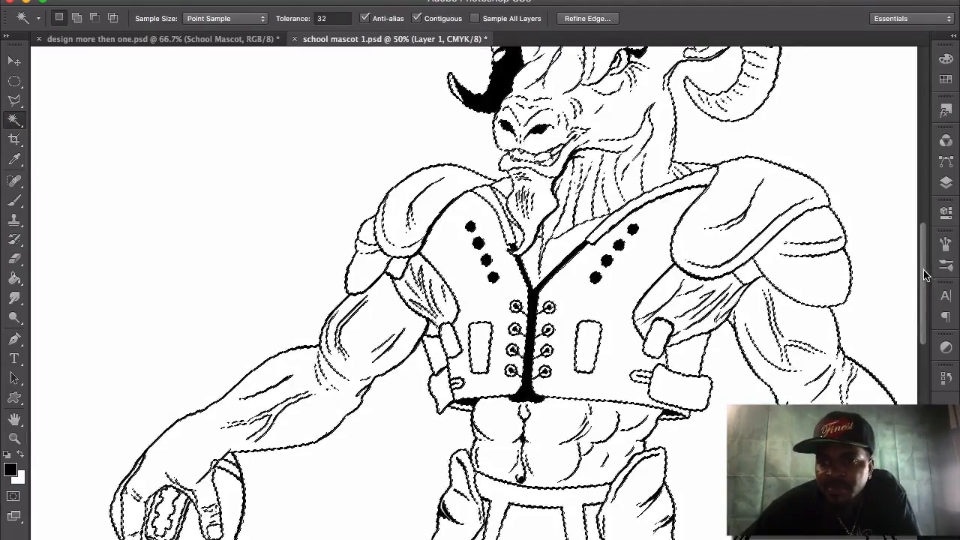
# Copy the selected black line art of the whole mascot
pyautogui.moveTo(924, 274)
pyautogui.mouseDown()
pyautogui.moveTo(928, 330)
pyautogui.moveTo(929, 290)
pyautogui.mouseUp()
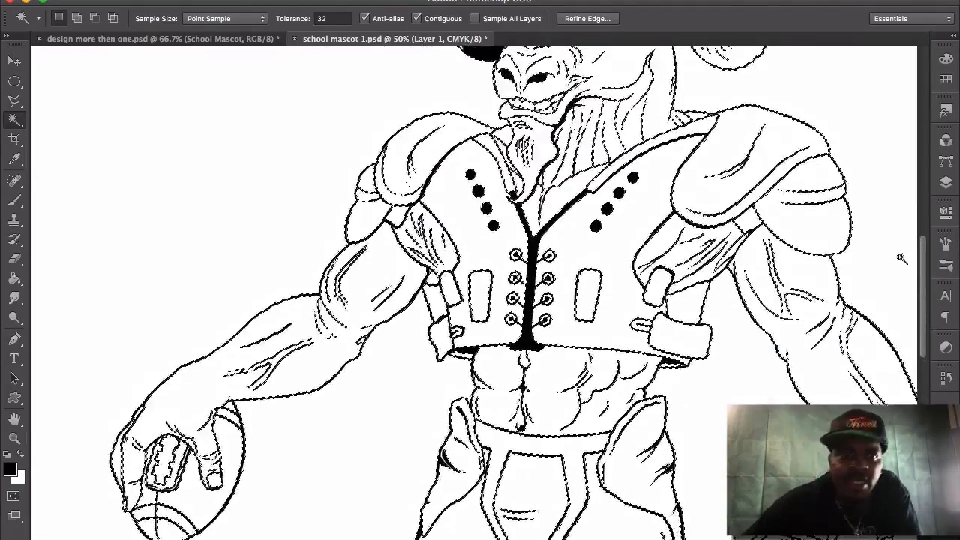
pyautogui.click(113, 1)
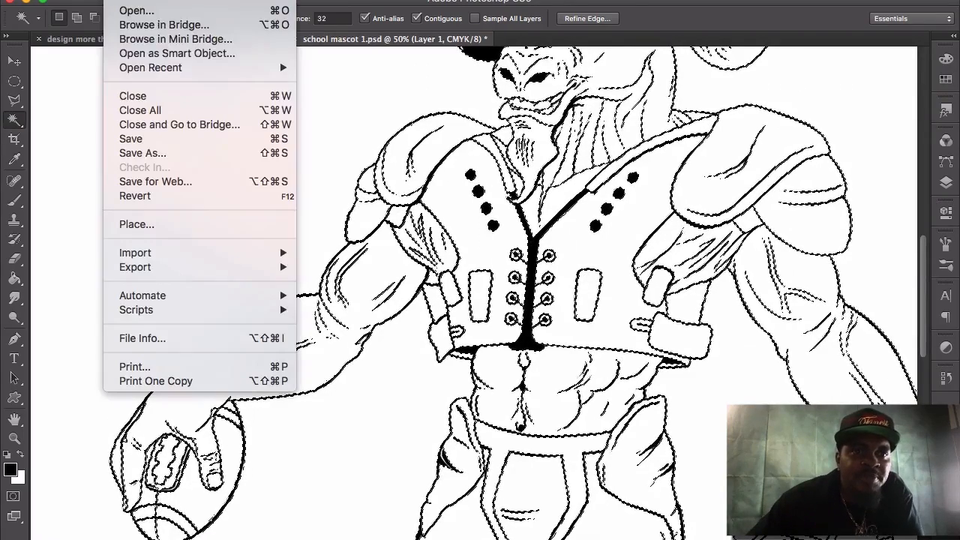
pyautogui.moveTo(156, 1)
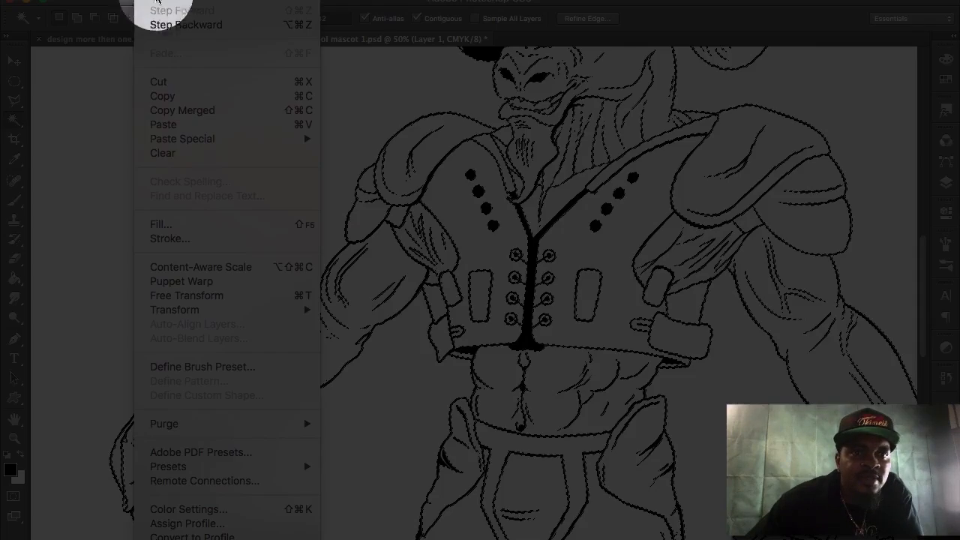
pyautogui.click(165, 96)
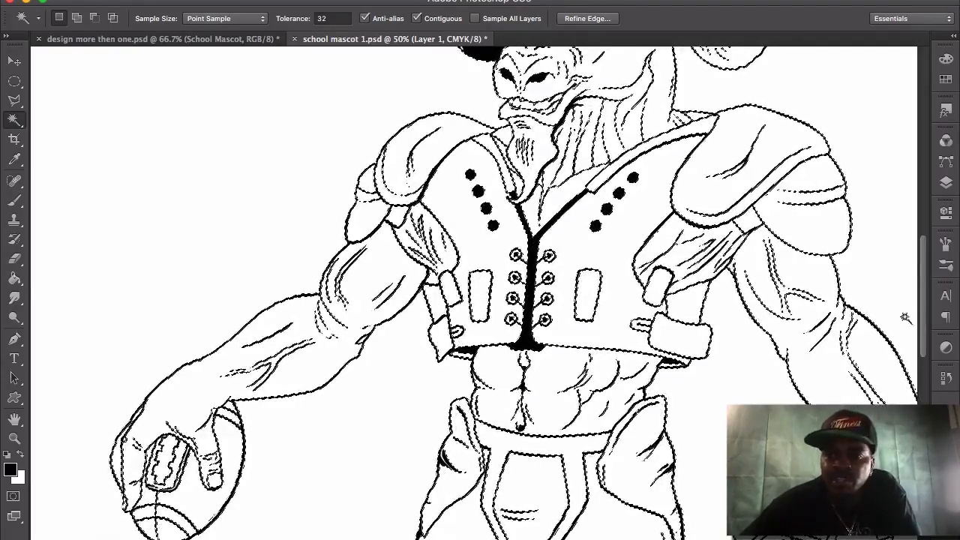
pyautogui.moveTo(926, 321); pyautogui.dragTo(925, 368)
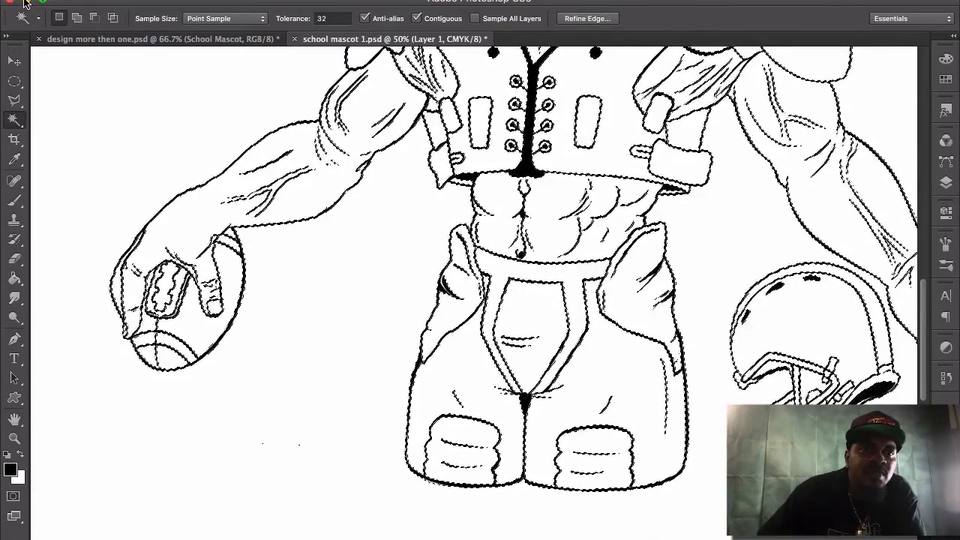
# Switch to the blank Untitled-1 document in Illustrator, paste the mascot line art and move it slightly up on the artboard
pyautogui.click(25, 2)
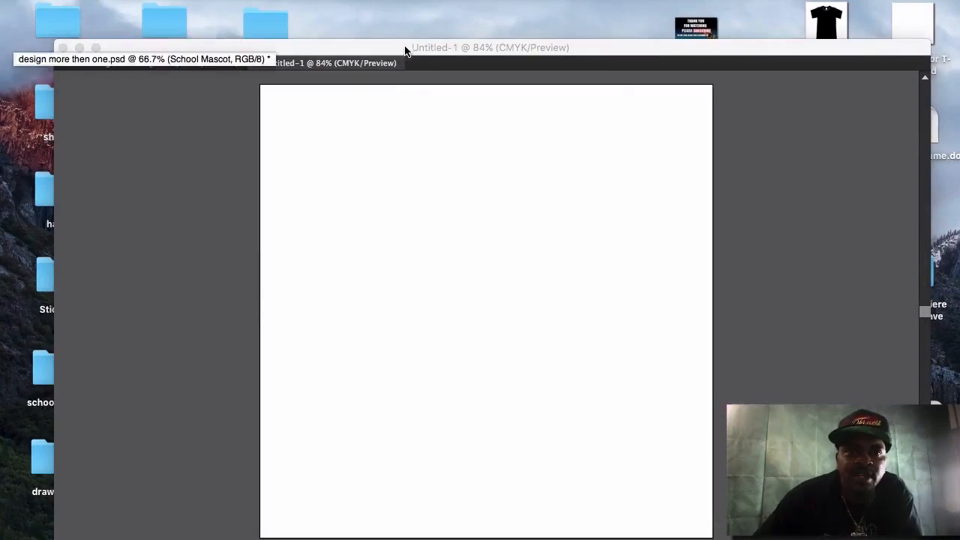
pyautogui.click(405, 50)
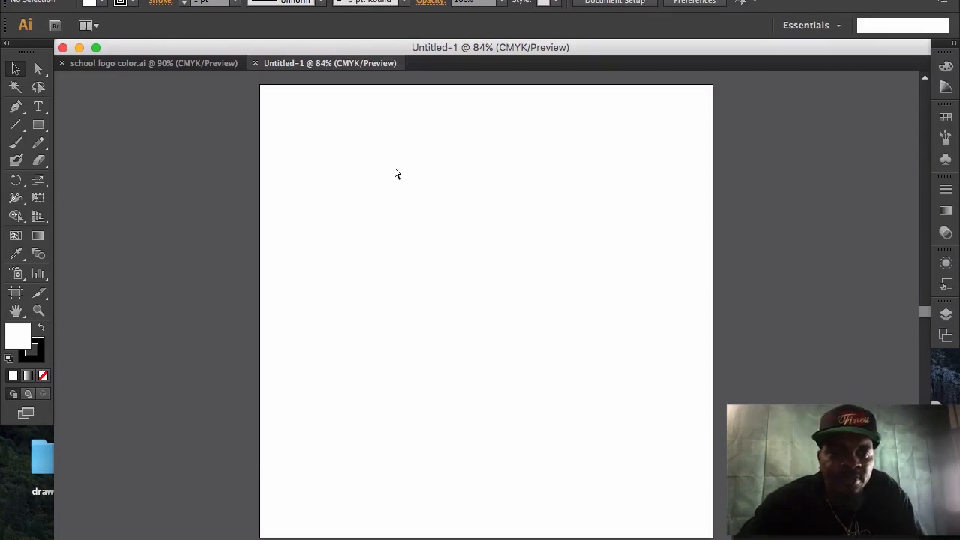
pyautogui.press('super+v')
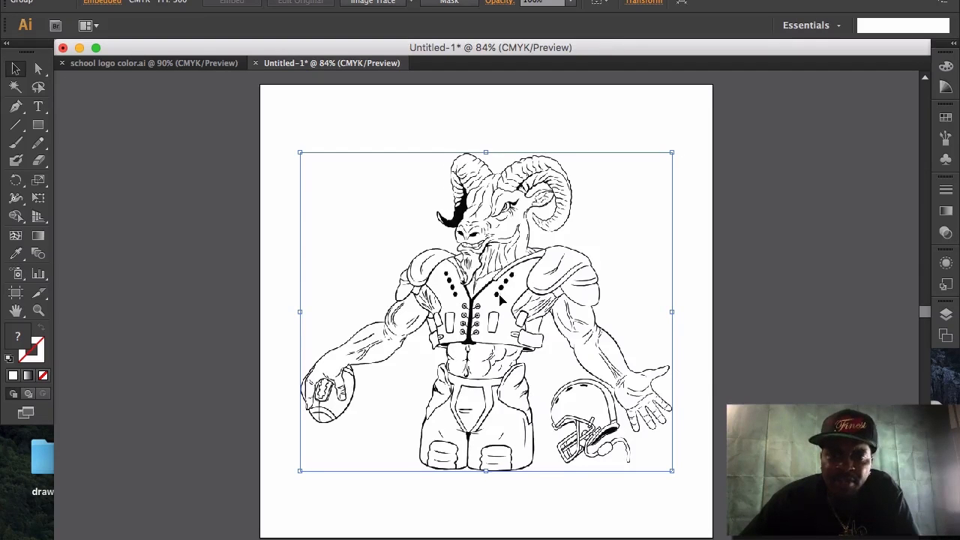
pyautogui.moveTo(504, 292); pyautogui.dragTo(504, 285)
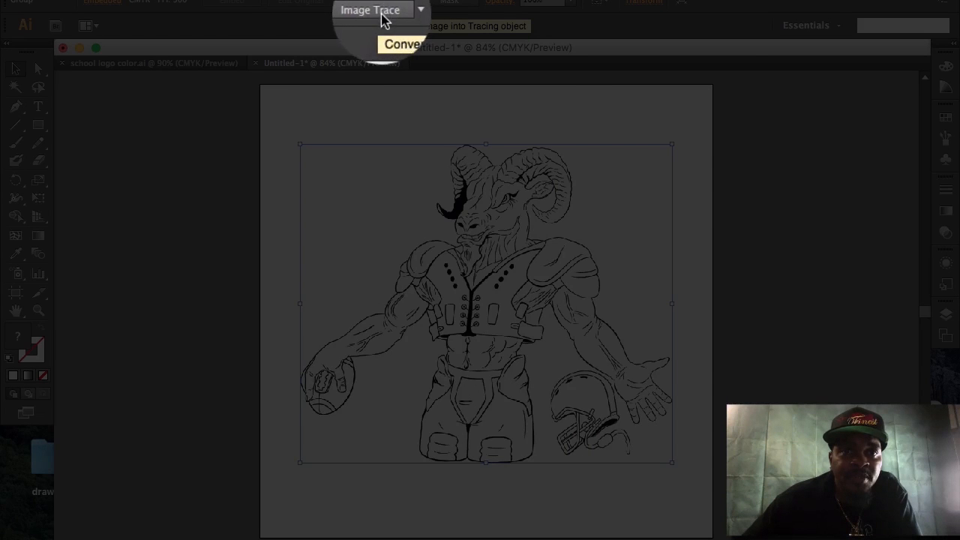
# Convert the pasted mascot image with Image Trace, continuing despite its large size, and expand the tracing into paths
pyautogui.click(379, 12)
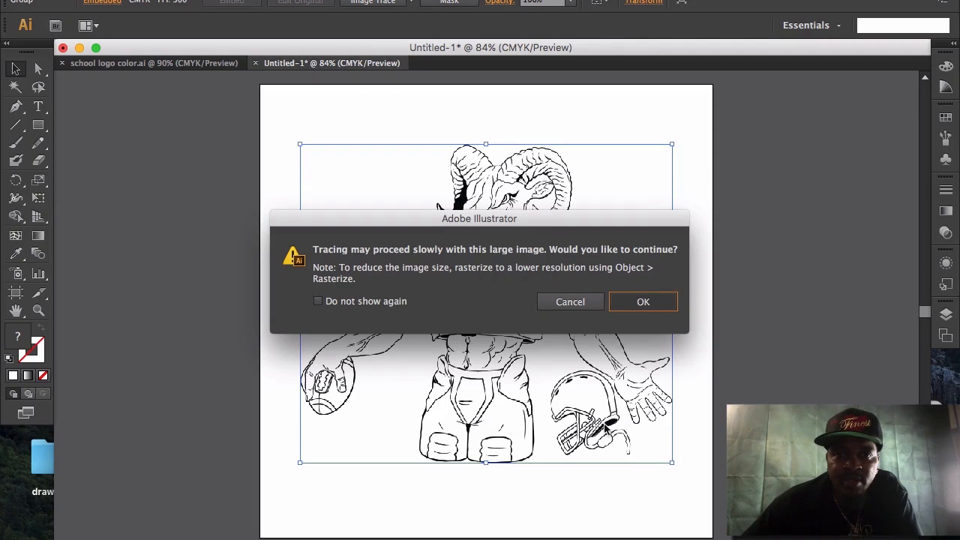
pyautogui.press('Return')
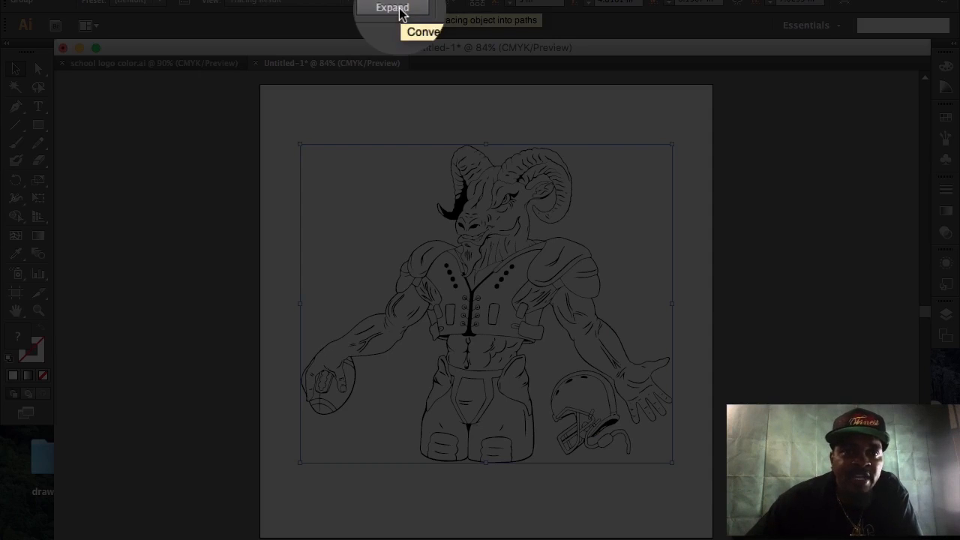
pyautogui.click(400, 10)
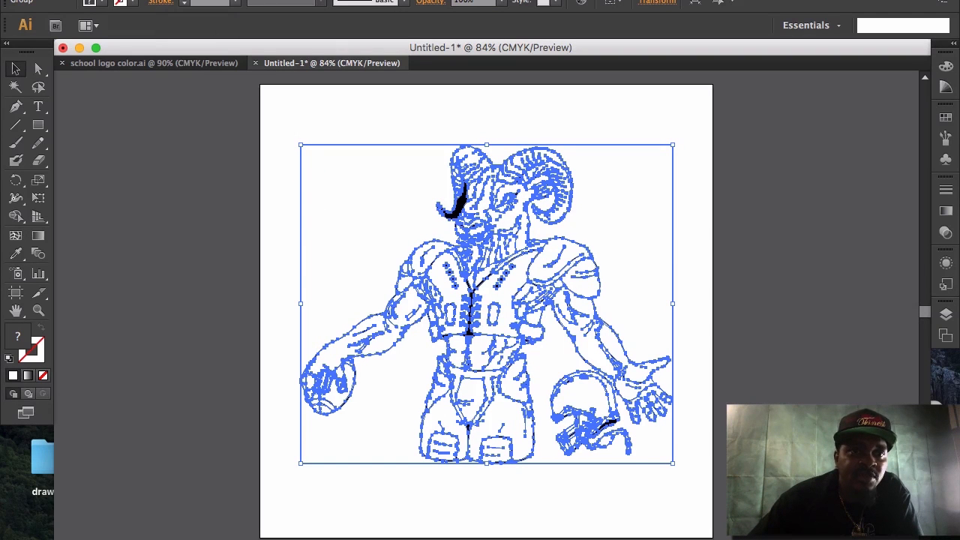
# Ungroup the expanded mascot paths and deselect them
pyautogui.click(147, 1)
pyautogui.click(147, 1)
pyautogui.click(147, 1)
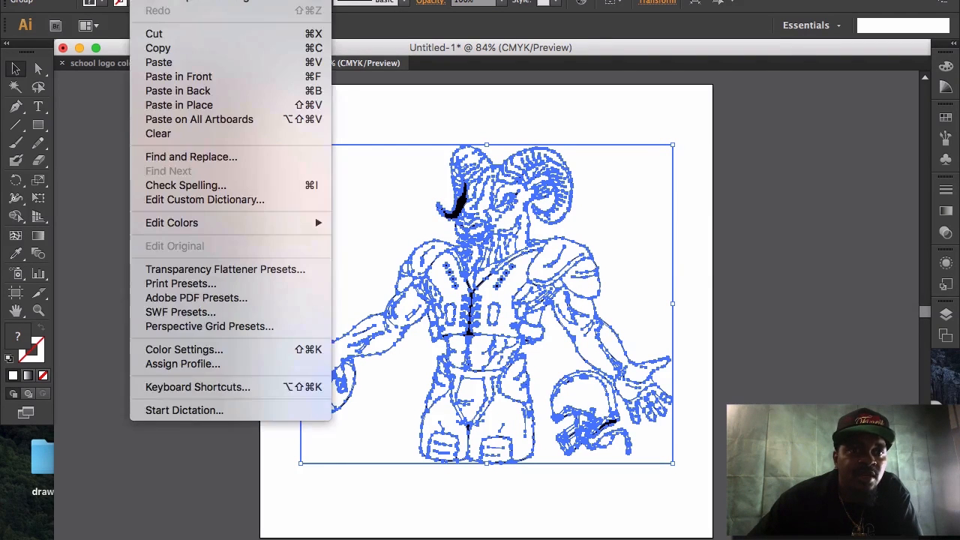
pyautogui.moveTo(184, 1)
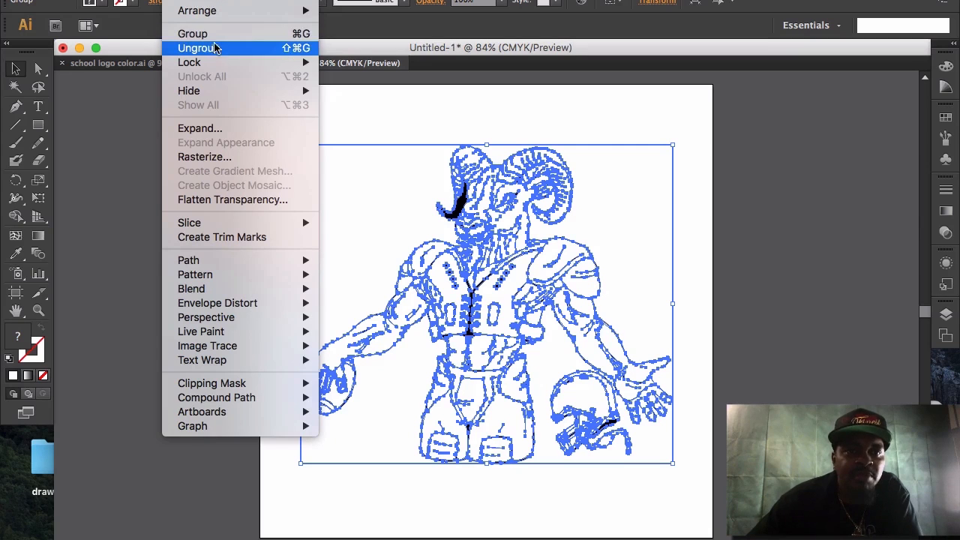
pyautogui.click(216, 49)
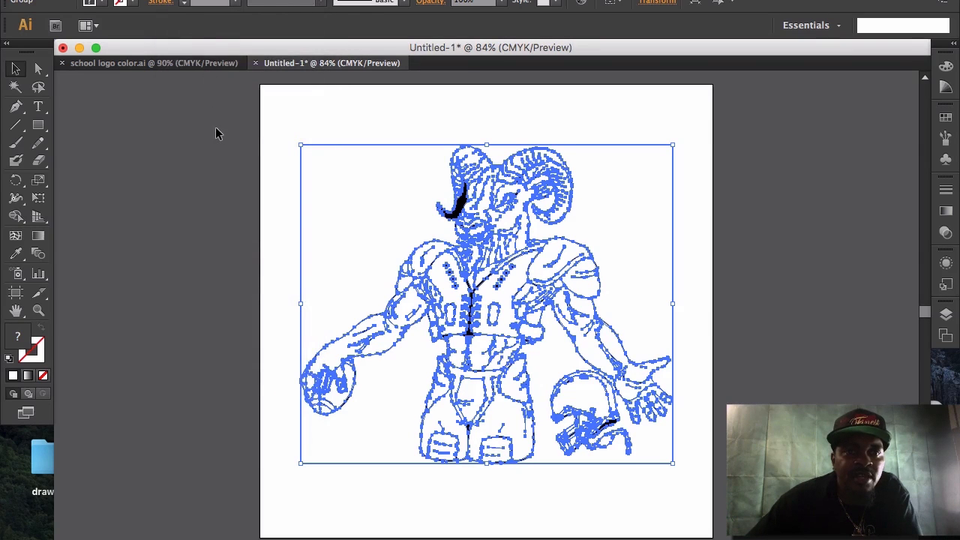
pyautogui.click(239, 147)
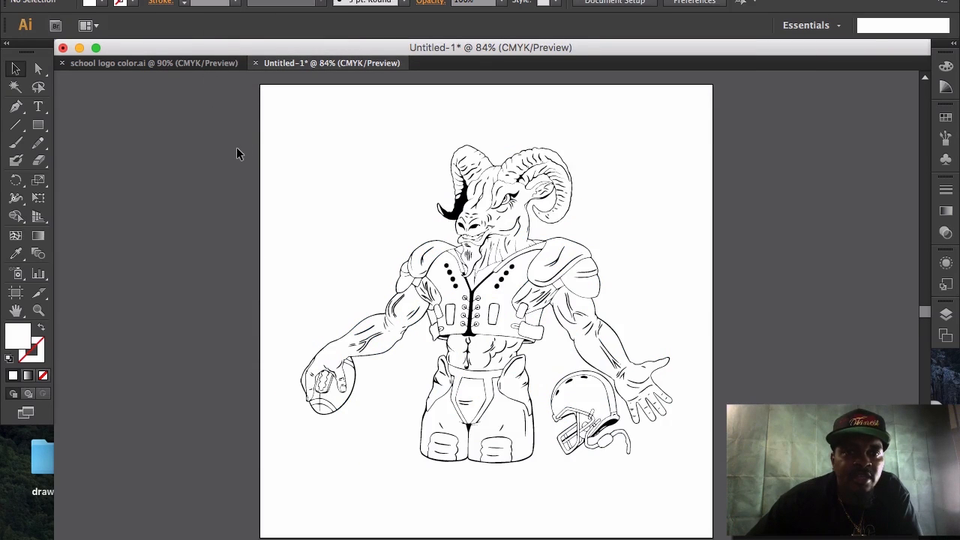
# Examine the traced mascot's line quality at 150% zoom, from the horned head down to the football and helmet
pyautogui.click(38, 310)
pyautogui.click(430, 206)
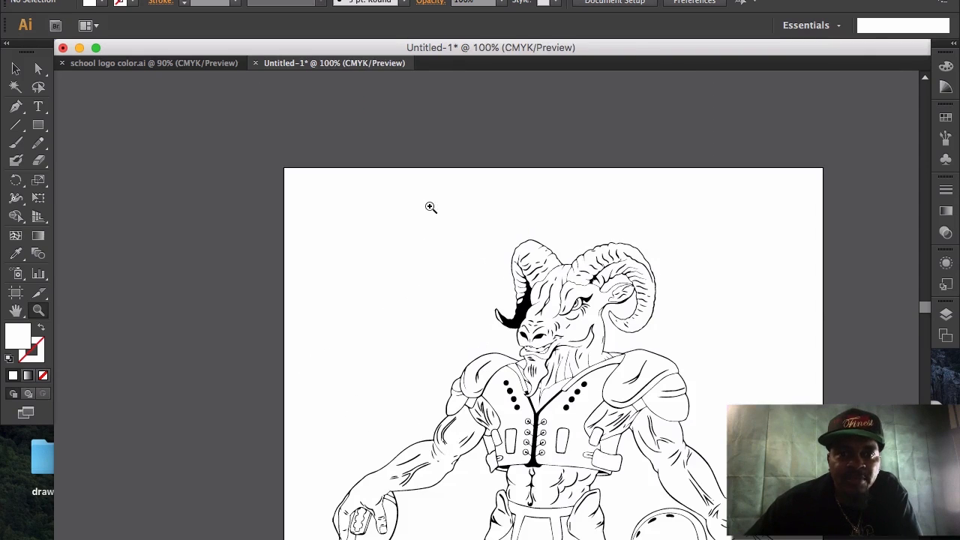
pyautogui.moveTo(924, 304); pyautogui.dragTo(925, 314)
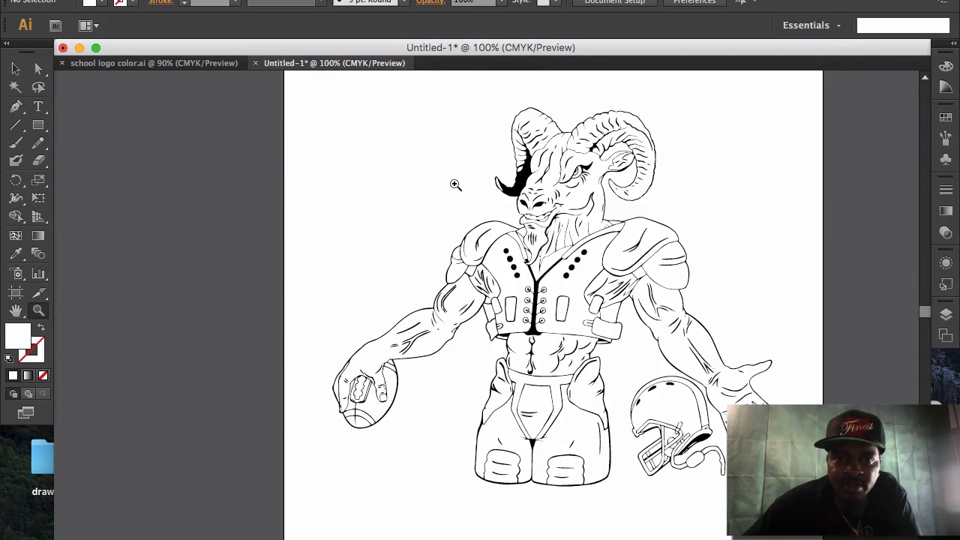
pyautogui.click(455, 188)
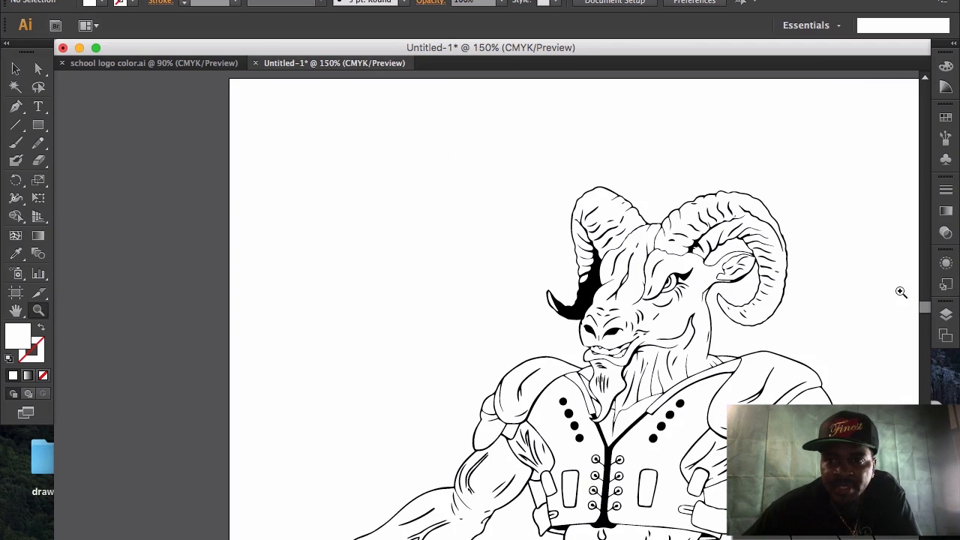
pyautogui.moveTo(925, 310); pyautogui.dragTo(925, 311)
pyautogui.hscroll(5, 486, 305)
pyautogui.hscroll(-2, 486, 305)
pyautogui.moveTo(926, 313); pyautogui.dragTo(923, 315)
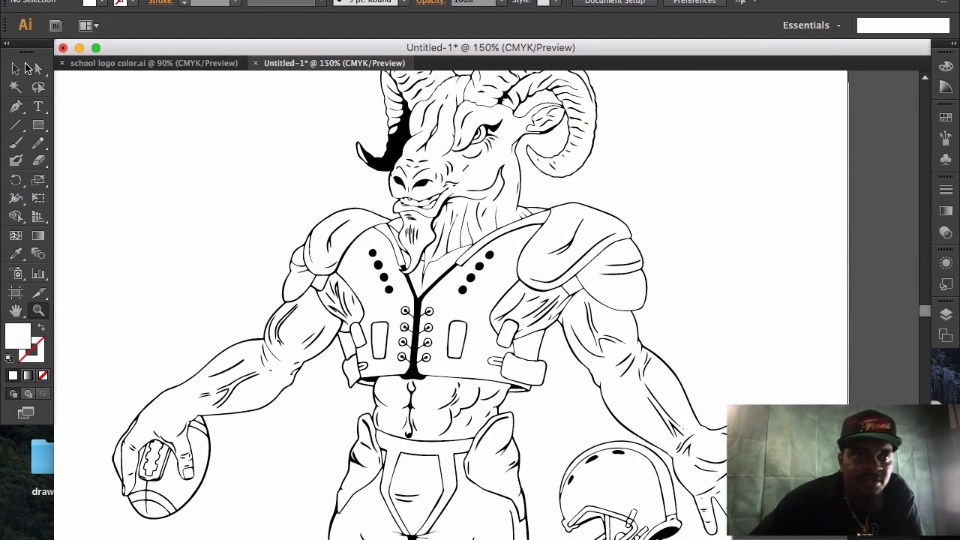
# Select all the traced artwork, ungroup it once more and clear the selection
pyautogui.click(17, 68)
pyautogui.press('super+a')
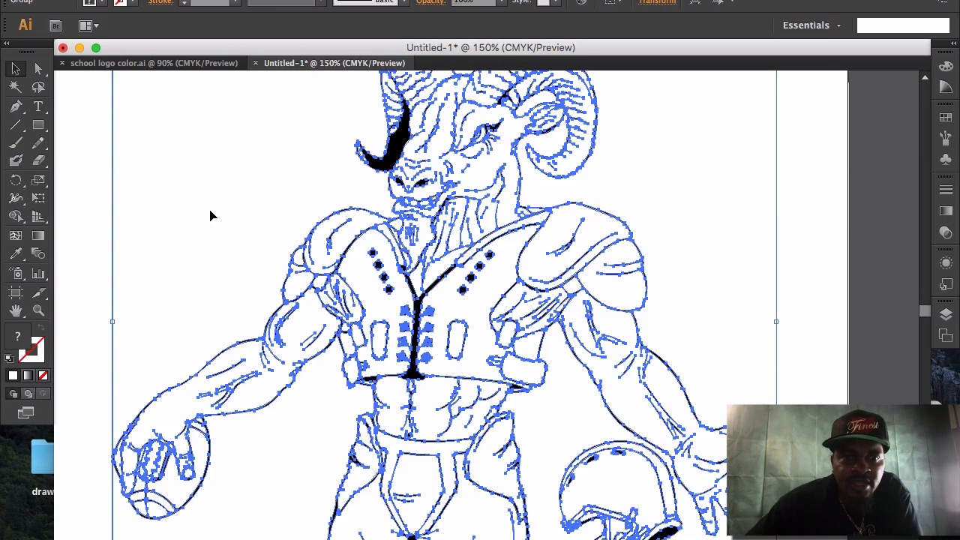
pyautogui.click(112, 2)
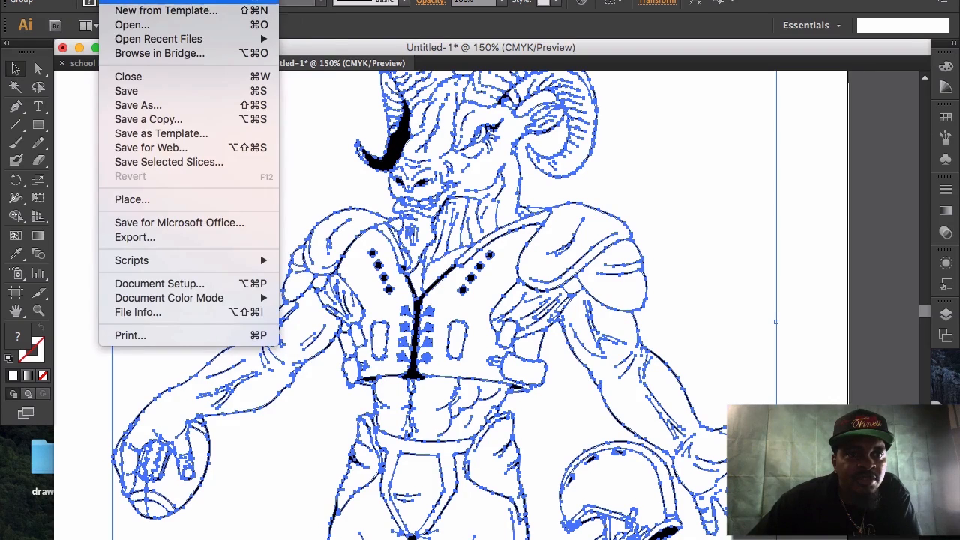
pyautogui.moveTo(146, 1)
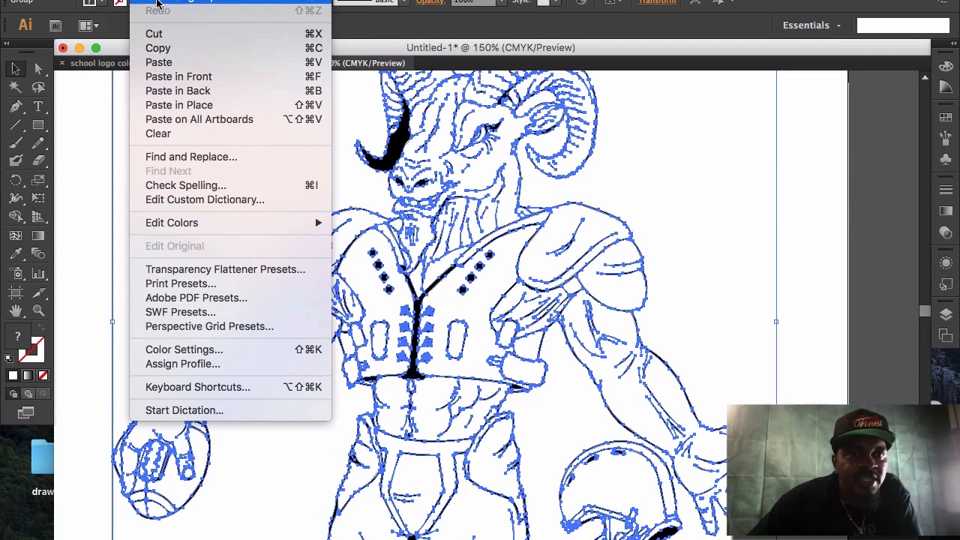
pyautogui.moveTo(112, 2)
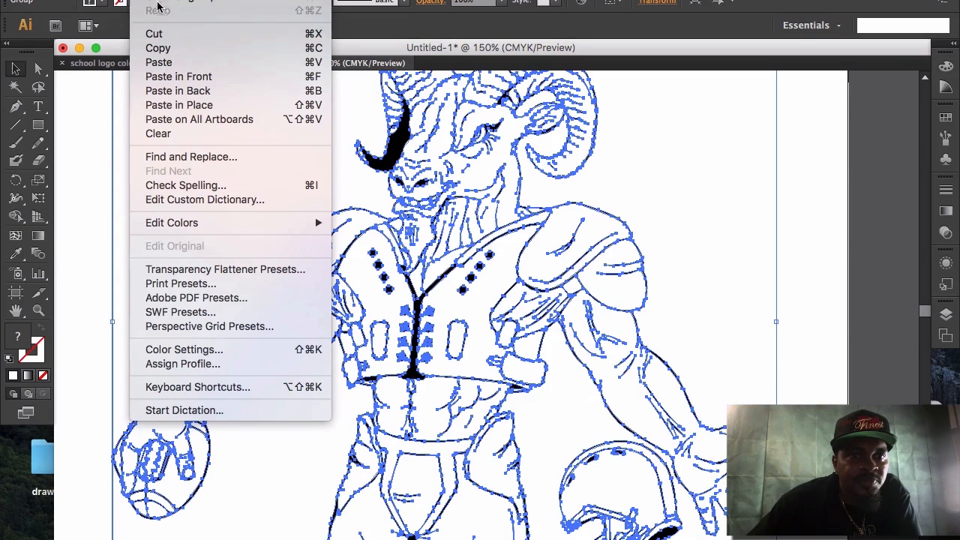
pyautogui.click(198, 50)
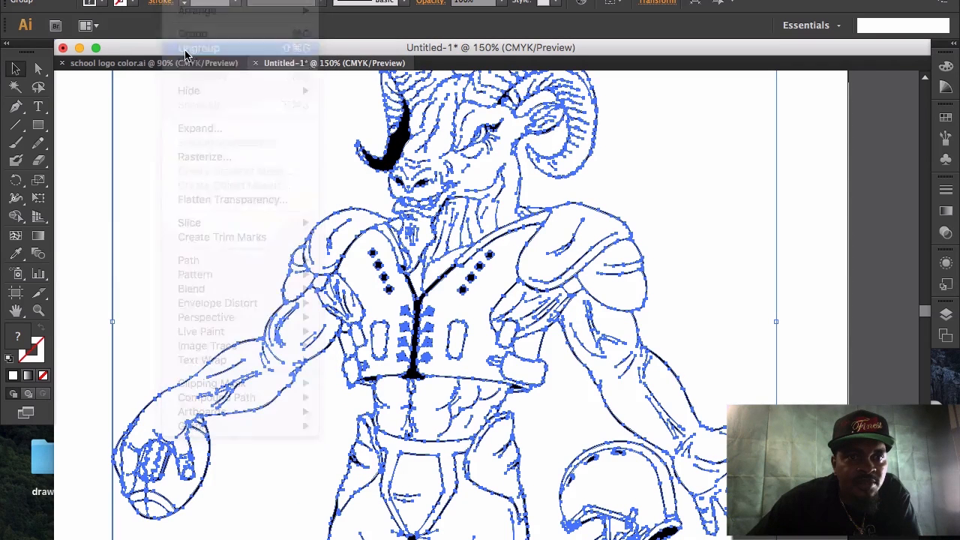
pyautogui.click(806, 181)
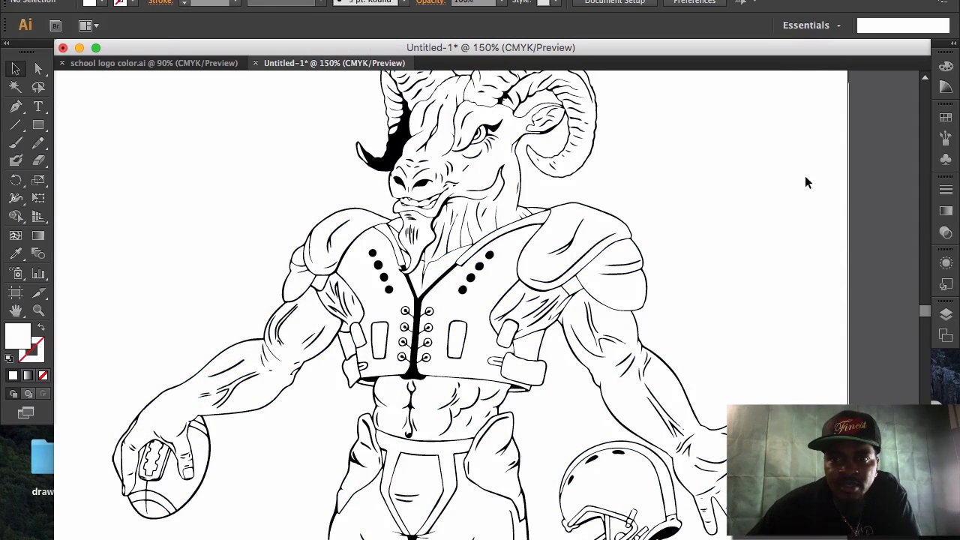
# Delete the traced white background shapes around the mascot and beneath the arm holding the football
pyautogui.click(697, 175)
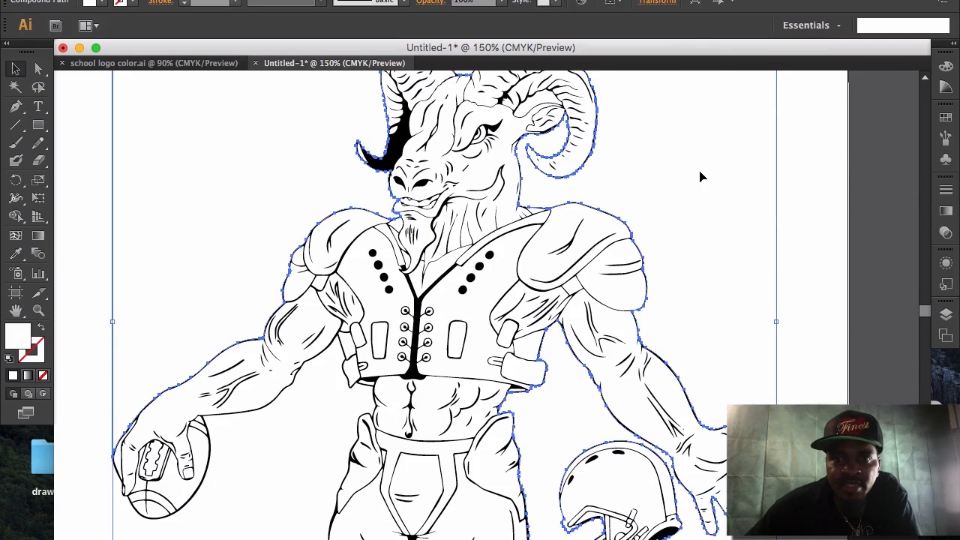
pyautogui.click(577, 190)
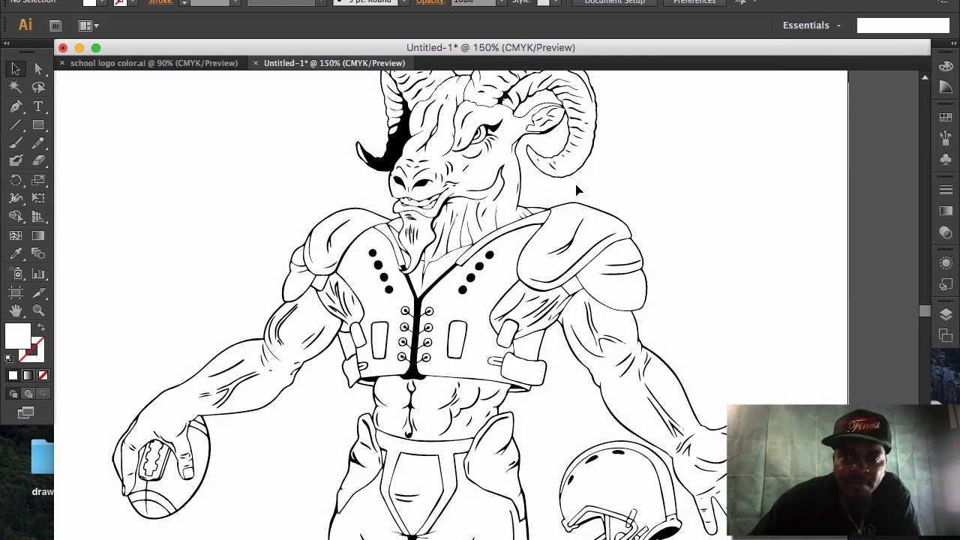
pyautogui.click(285, 464)
pyautogui.click(280, 464)
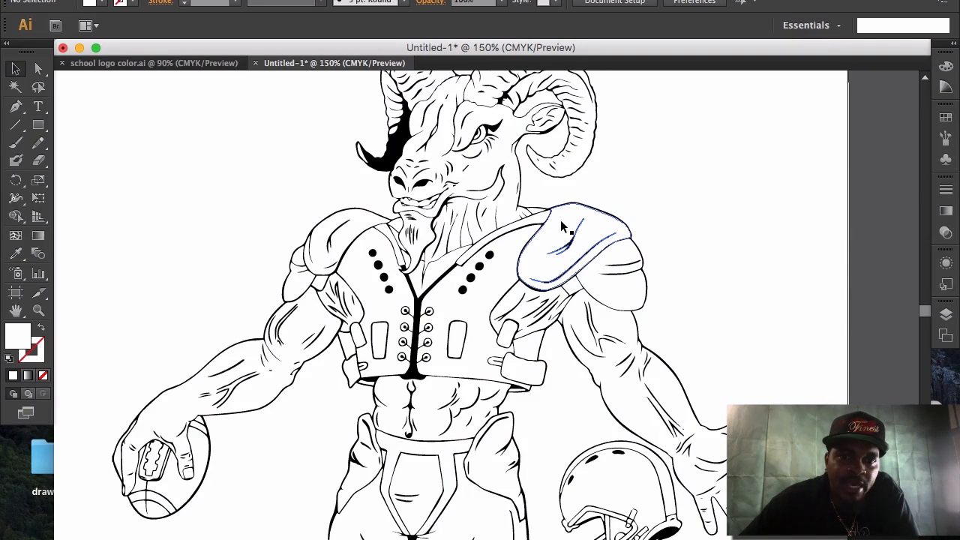
# Fill both upper shoulder pads of the mascot with the CMYK Green swatch and clear the selection
pyautogui.click(558, 227)
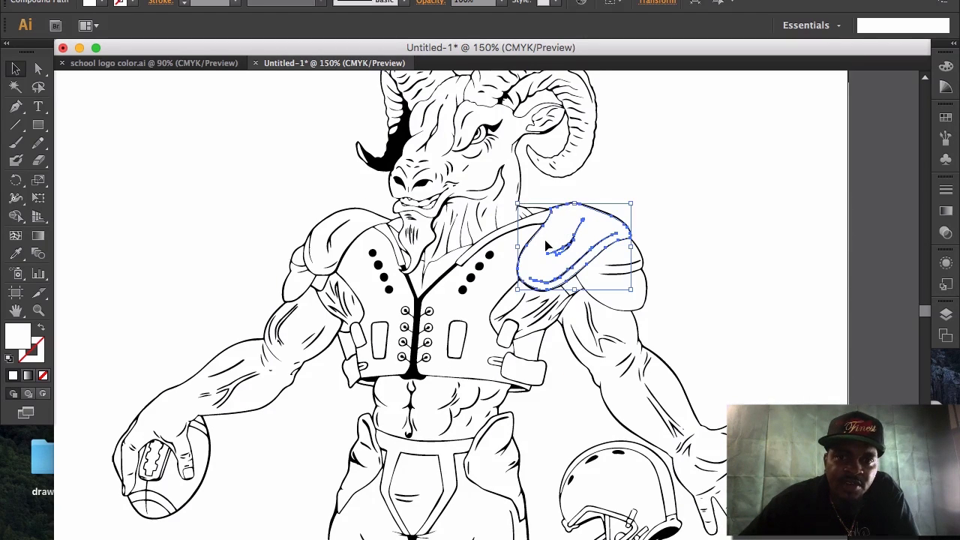
pyautogui.click(101, 4)
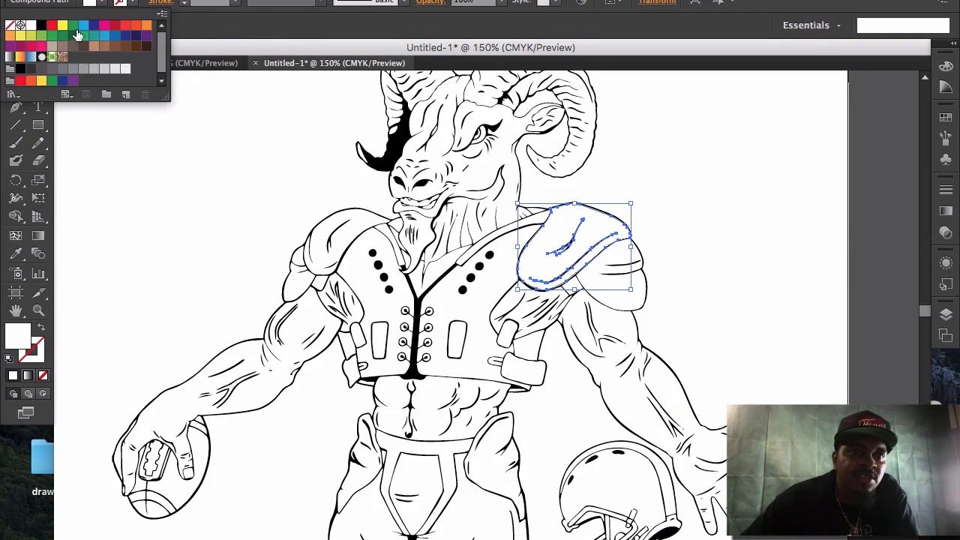
pyautogui.click(73, 27)
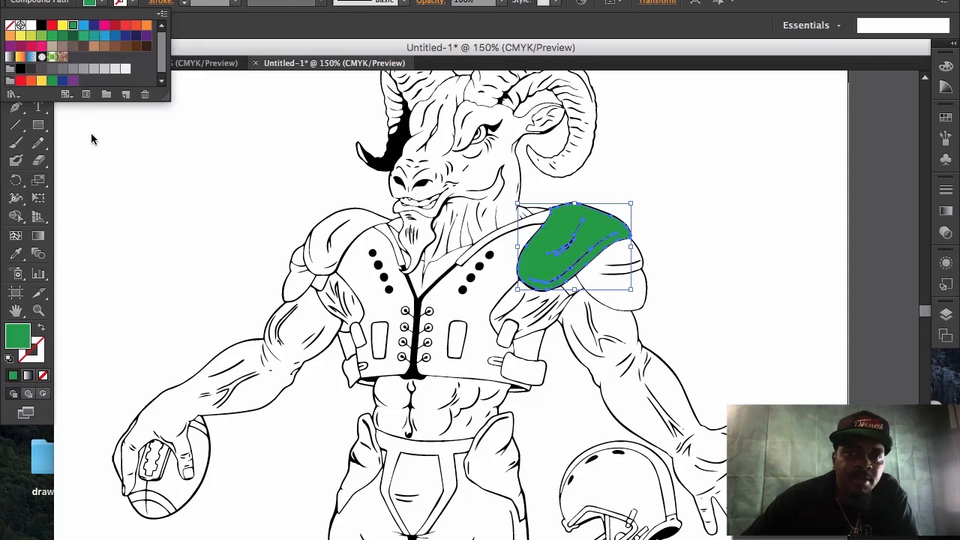
pyautogui.click(355, 232)
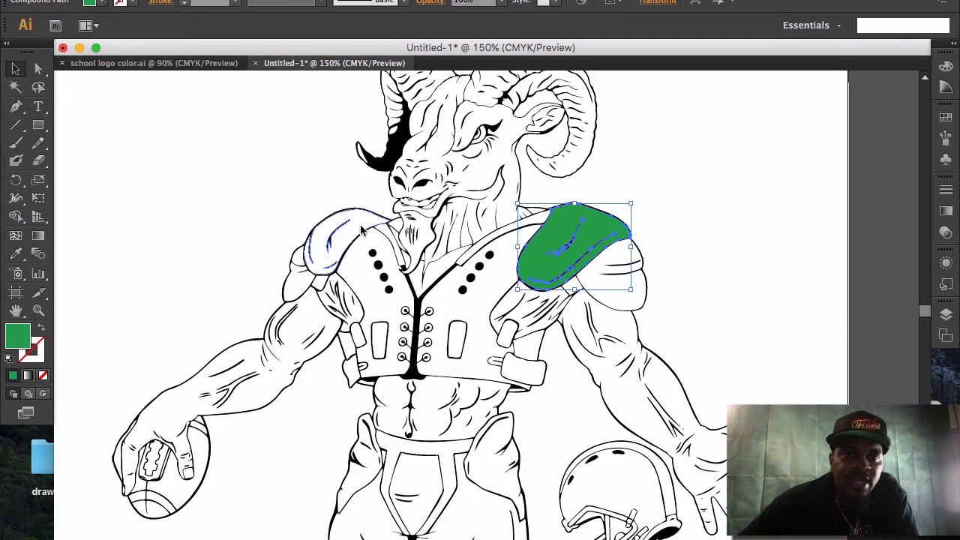
pyautogui.click(341, 228)
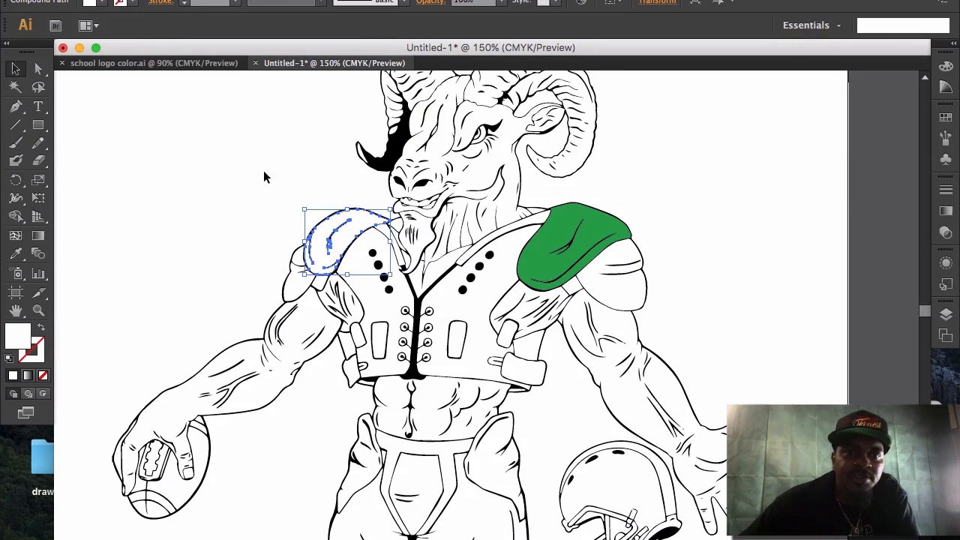
pyautogui.click(101, 2)
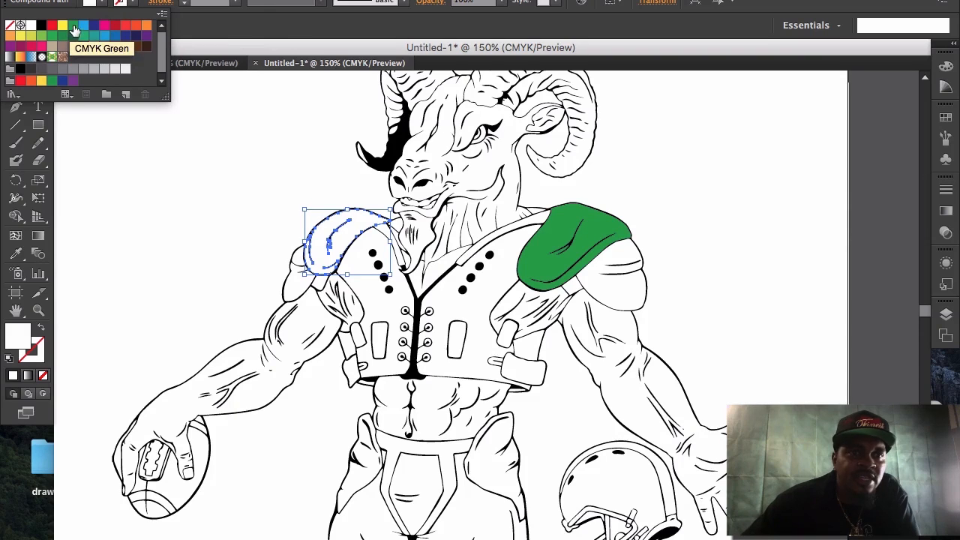
pyautogui.click(73, 28)
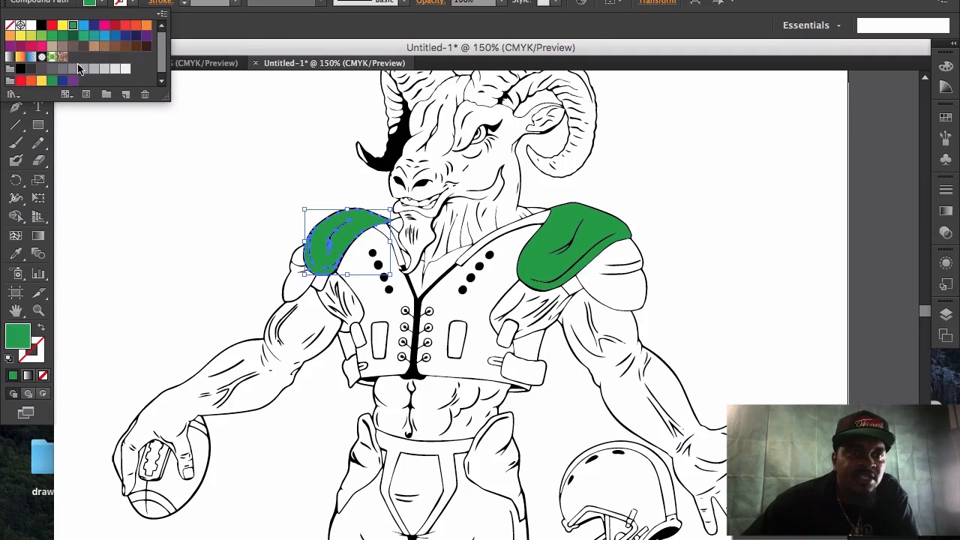
pyautogui.click(250, 178)
pyautogui.click(227, 212)
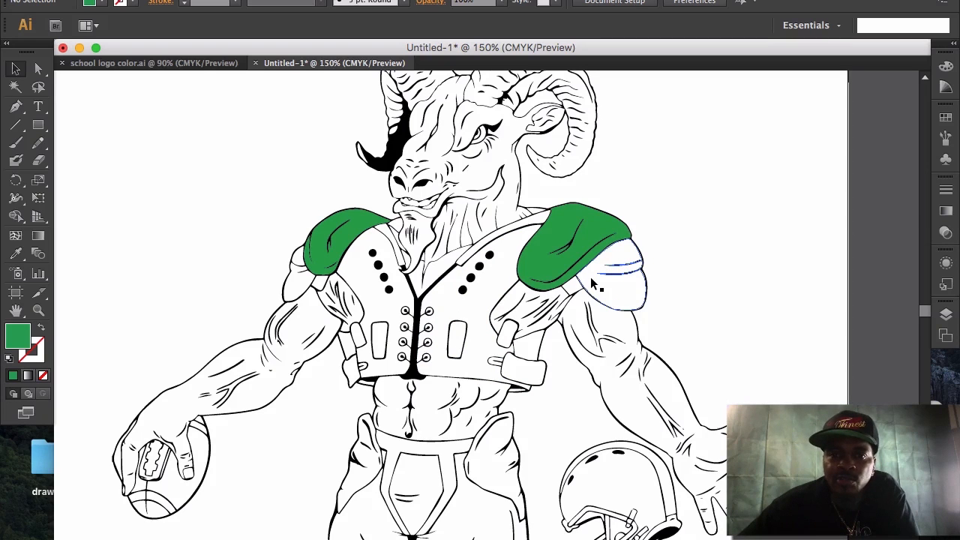
pyautogui.click(482, 165)
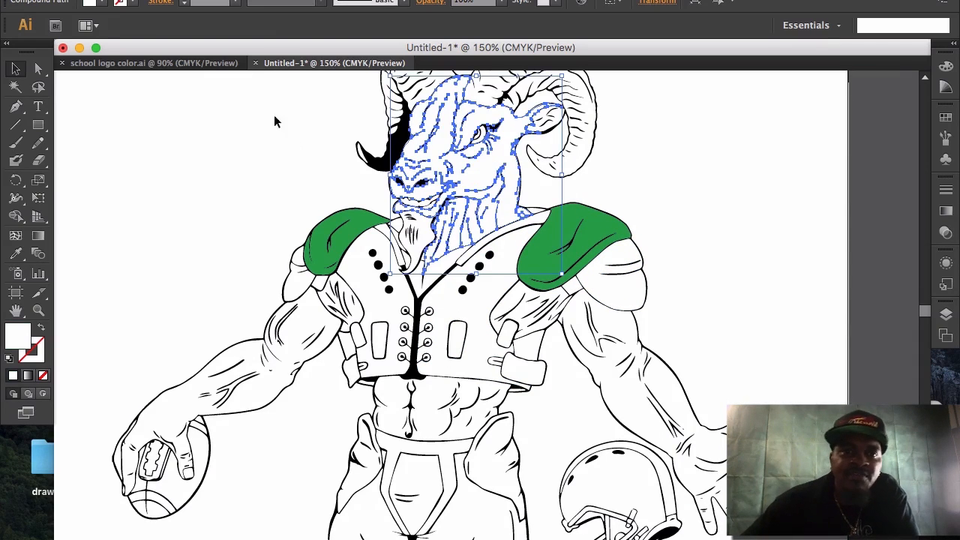
pyautogui.click(96, 3)
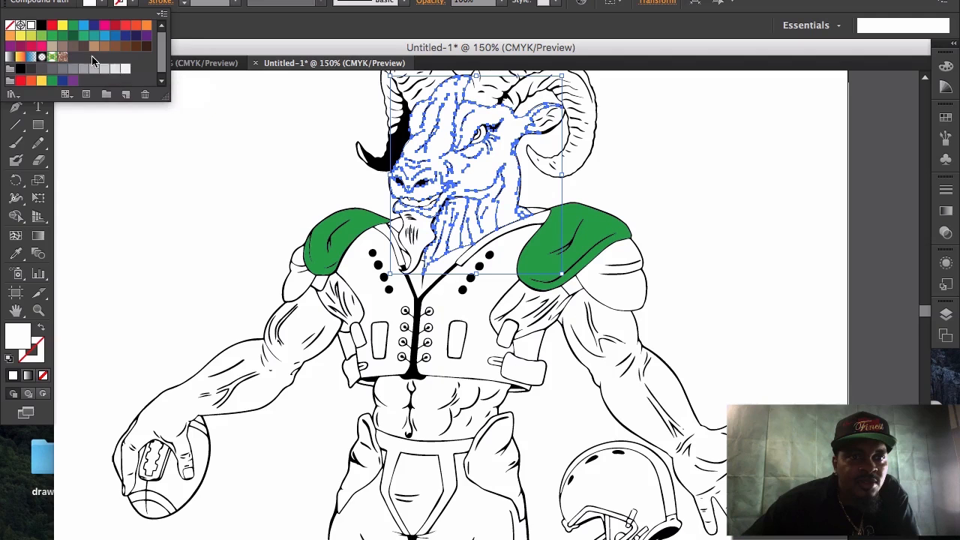
pyautogui.click(212, 142)
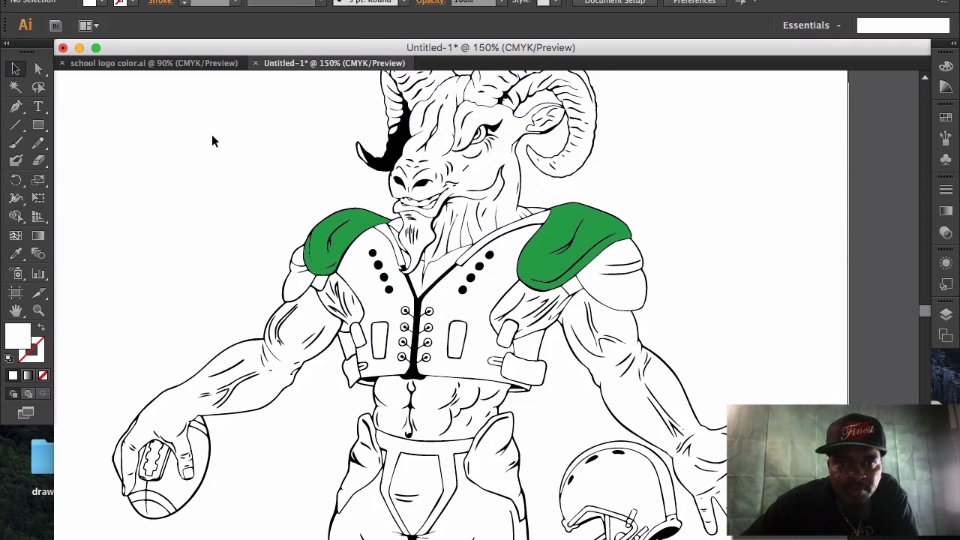
# Fill the ram's face and neck shape with light gray, C=0 M=0 Y=0 K=10, and deselect it
pyautogui.click(432, 153)
pyautogui.click(100, 3)
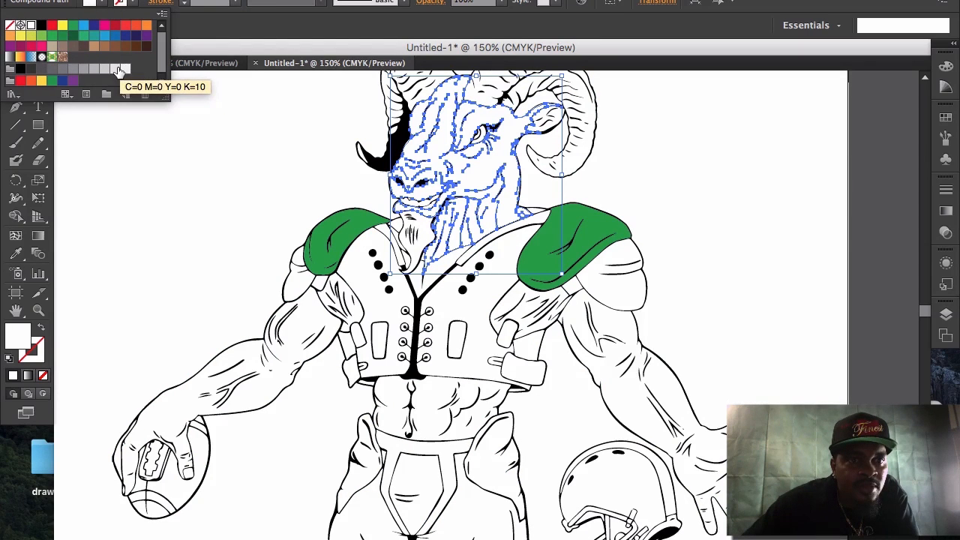
pyautogui.click(114, 69)
pyautogui.click(230, 129)
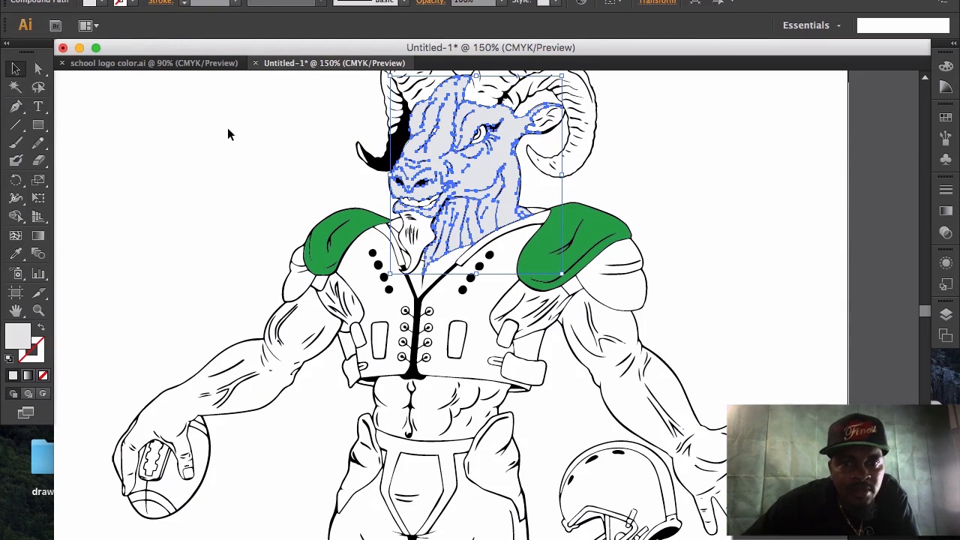
pyautogui.click(224, 136)
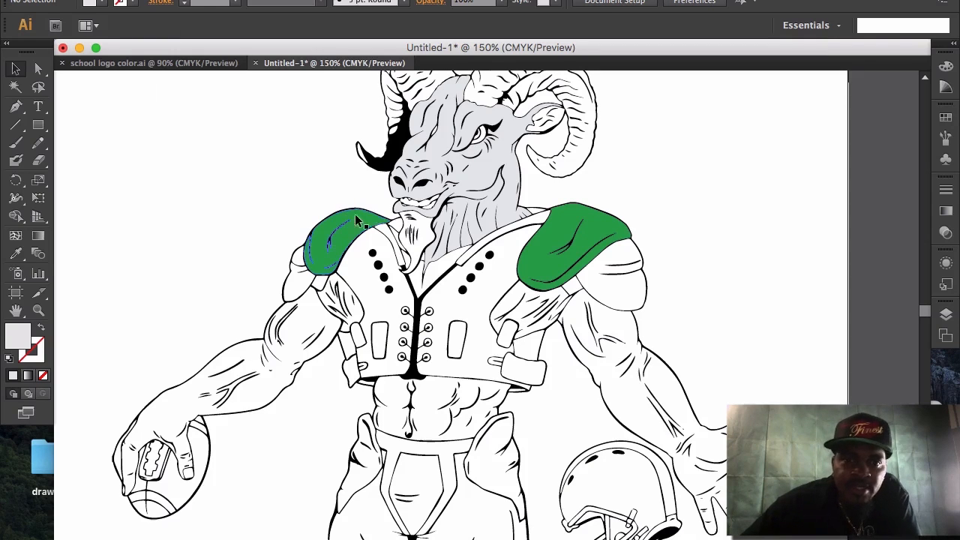
# Fill the ram's beard with the same K=10 light gray as the face and deselect it
pyautogui.click(419, 237)
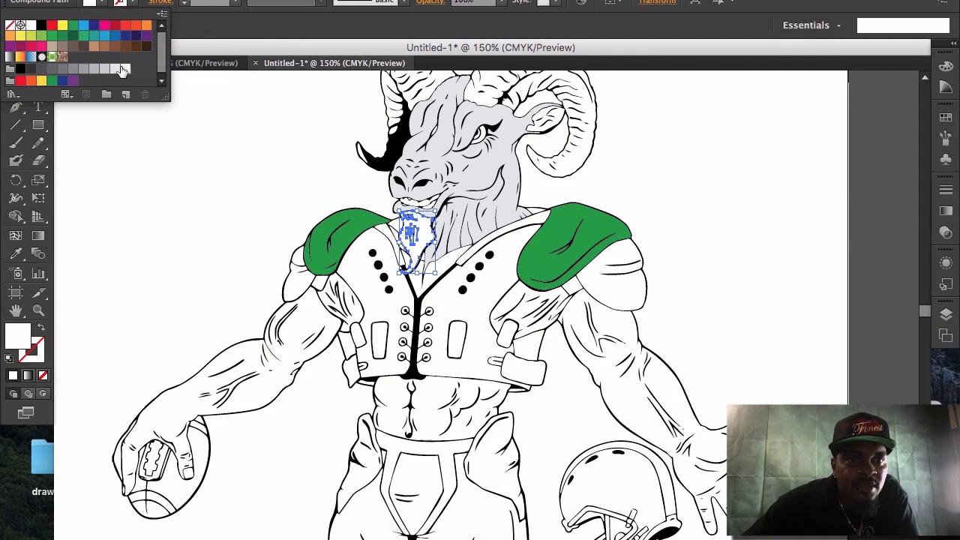
pyautogui.click(122, 71)
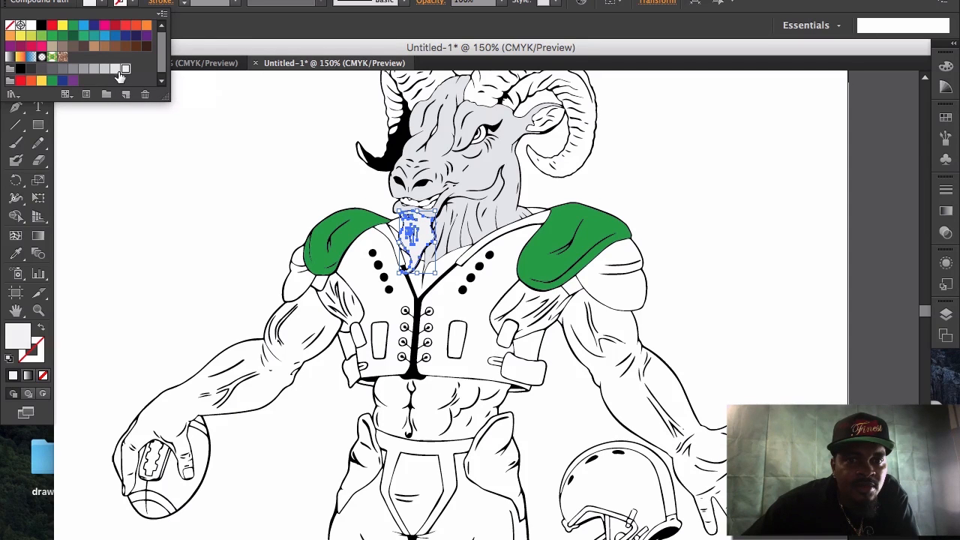
pyautogui.click(114, 70)
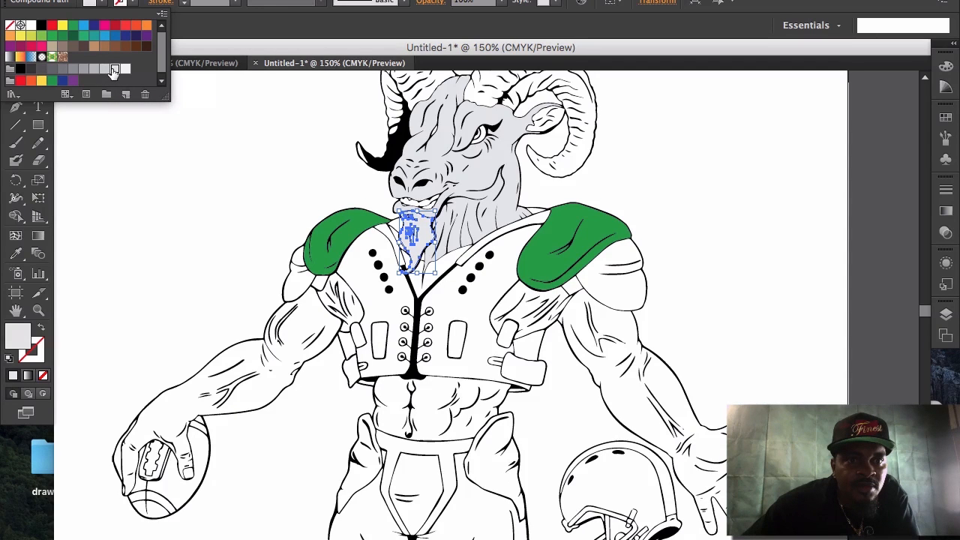
pyautogui.click(224, 202)
pyautogui.click(231, 196)
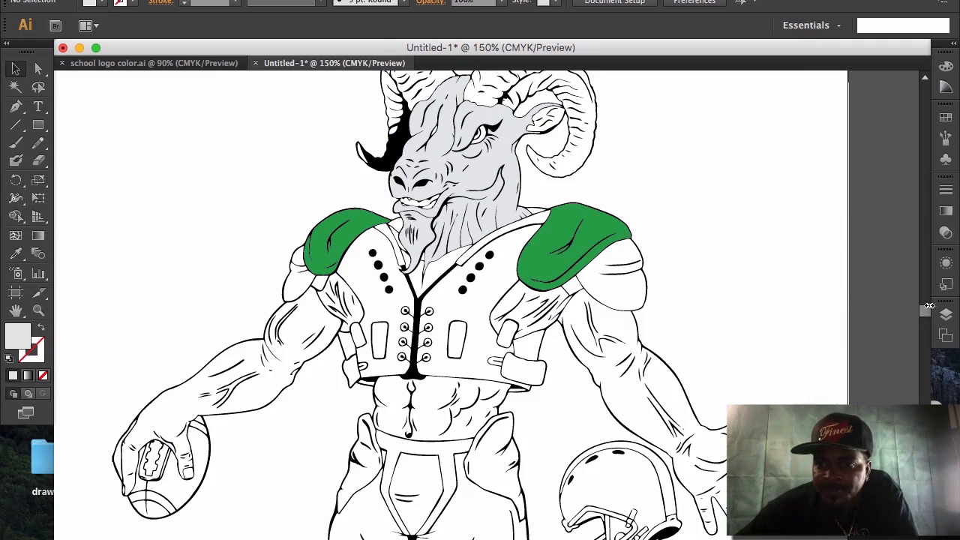
# Look over the partly coloured mascot from the horns down to the legs and helmet
pyautogui.scroll(-2, 923, 318)
pyautogui.scroll(10, 924, 317)
pyautogui.scroll(-7, 924, 318)
pyautogui.scroll(-5, 923, 318)
pyautogui.scroll(7, 923, 318)
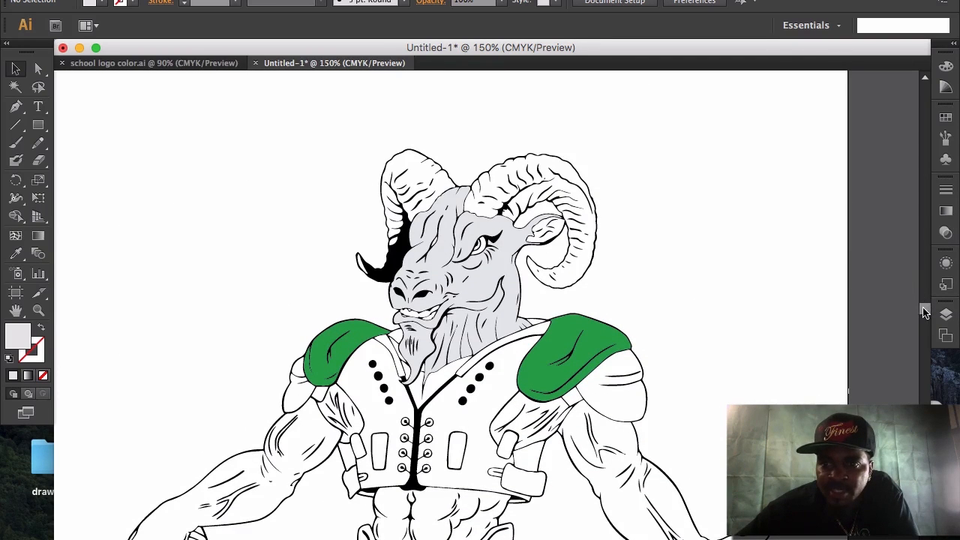
pyautogui.scroll(-6, 923, 314)
pyautogui.scroll(1, 924, 318)
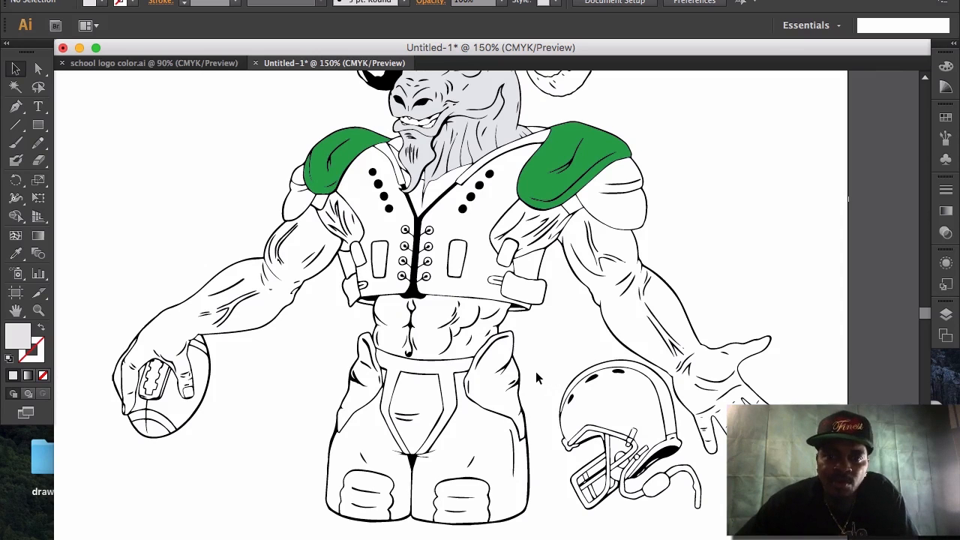
# Select all the pieces of the football helmet together and clear the selection
pyautogui.moveTo(540, 367)
pyautogui.mouseDown()
pyautogui.moveTo(555, 398)
pyautogui.moveTo(644, 456)
pyautogui.moveTo(665, 487)
pyautogui.moveTo(665, 515)
pyautogui.mouseUp()
pyautogui.click(553, 378)
pyautogui.moveTo(626, 442); pyautogui.dragTo(656, 516)
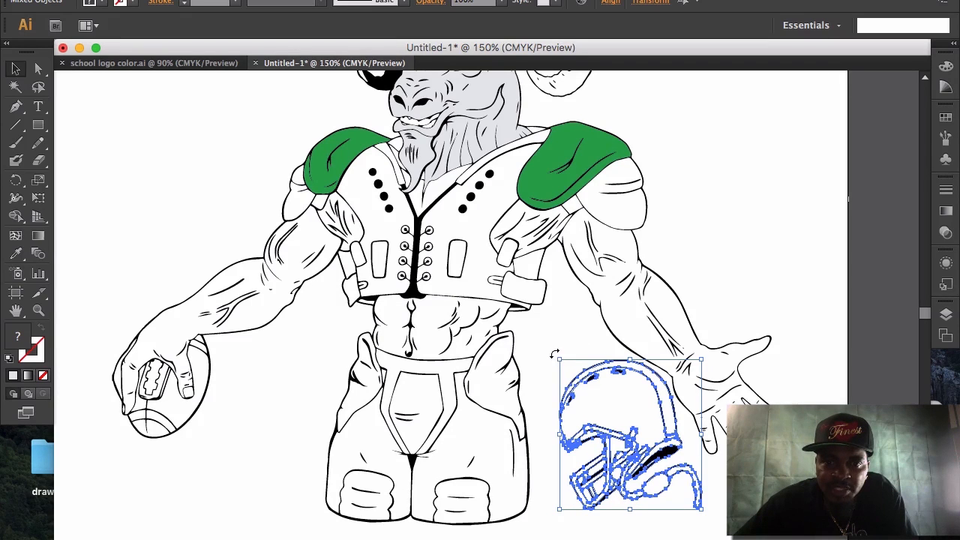
pyautogui.moveTo(568, 338); pyautogui.dragTo(573, 367)
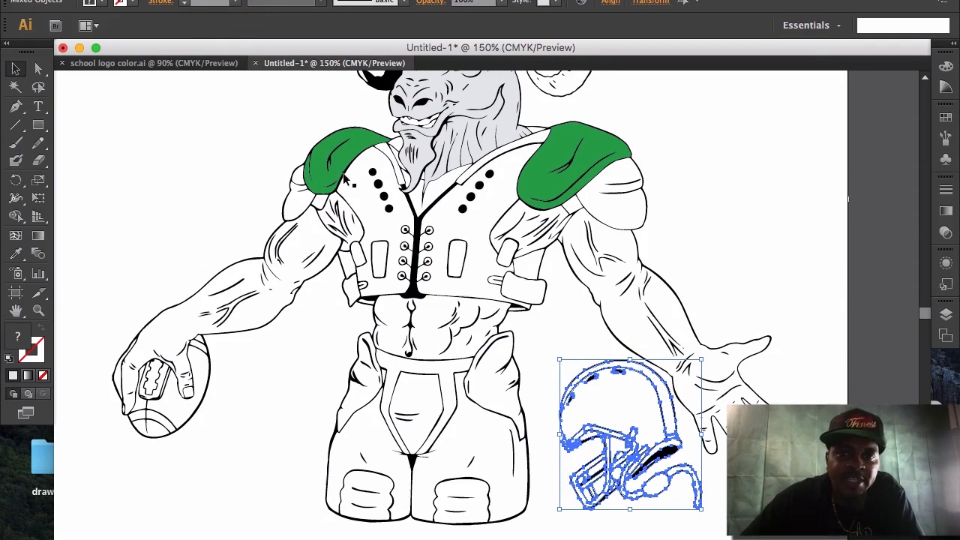
pyautogui.click(228, 171)
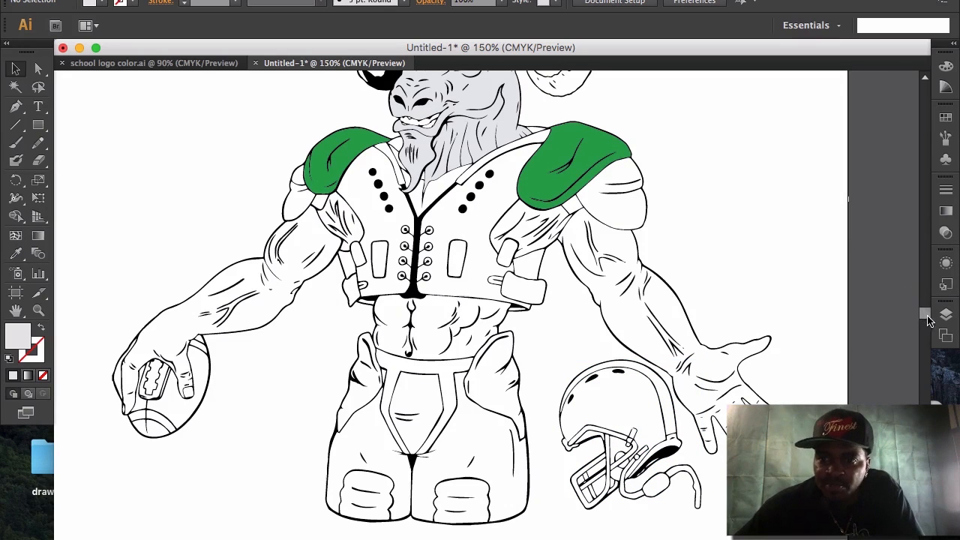
pyautogui.scroll(5, 922, 317)
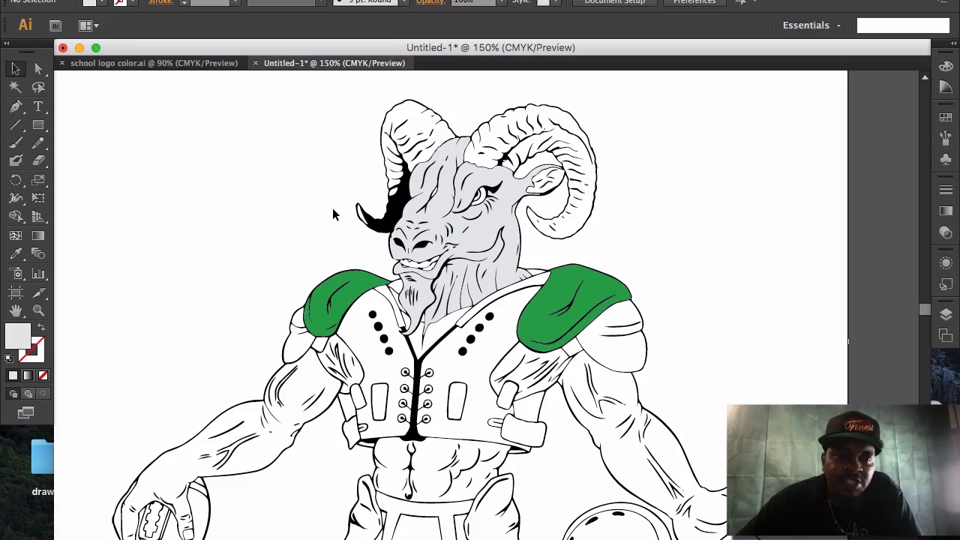
pyautogui.click(18, 109)
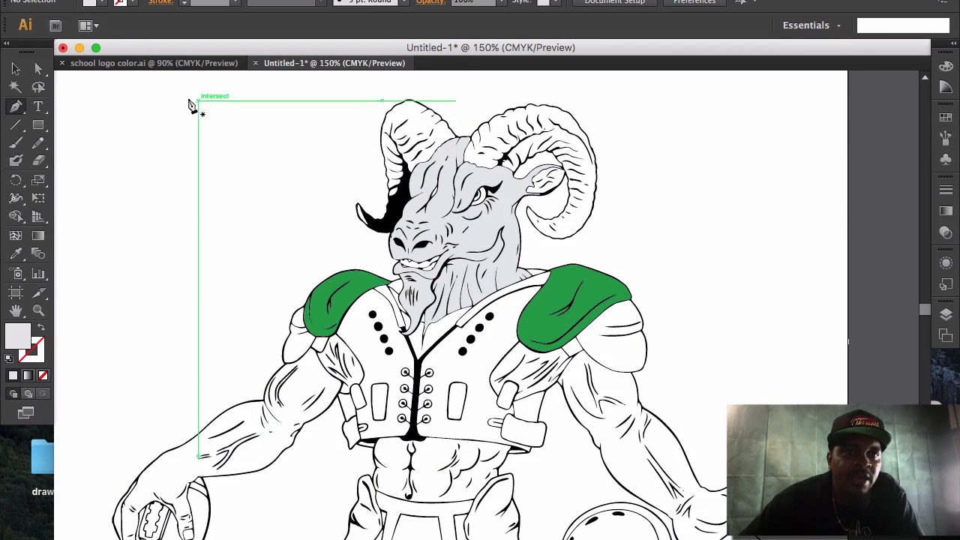
pyautogui.click(131, 5)
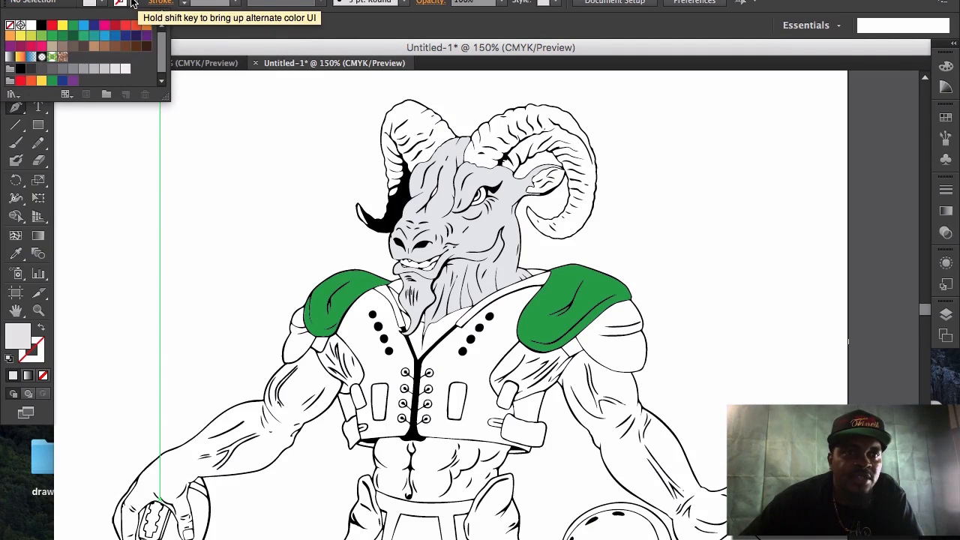
pyautogui.click(134, 3)
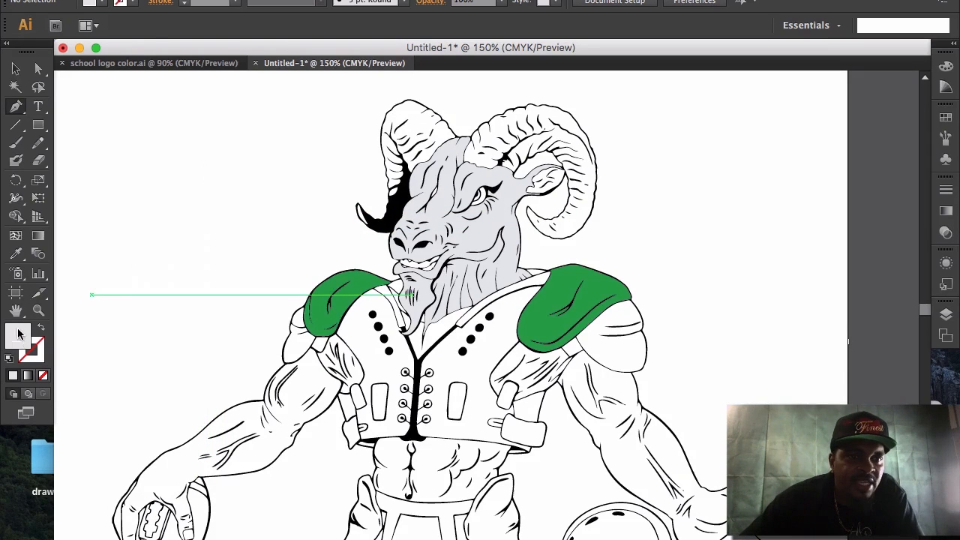
pyautogui.click(102, 4)
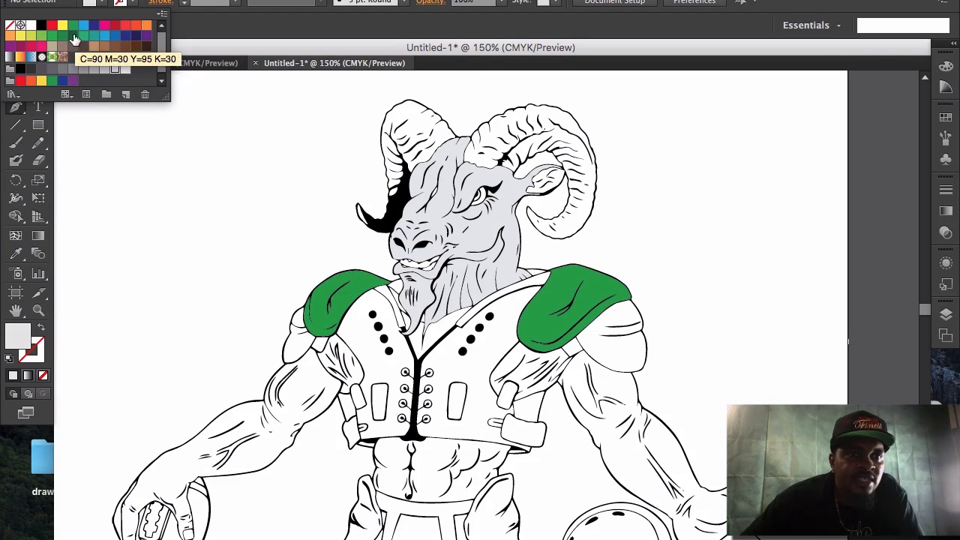
pyautogui.click(73, 36)
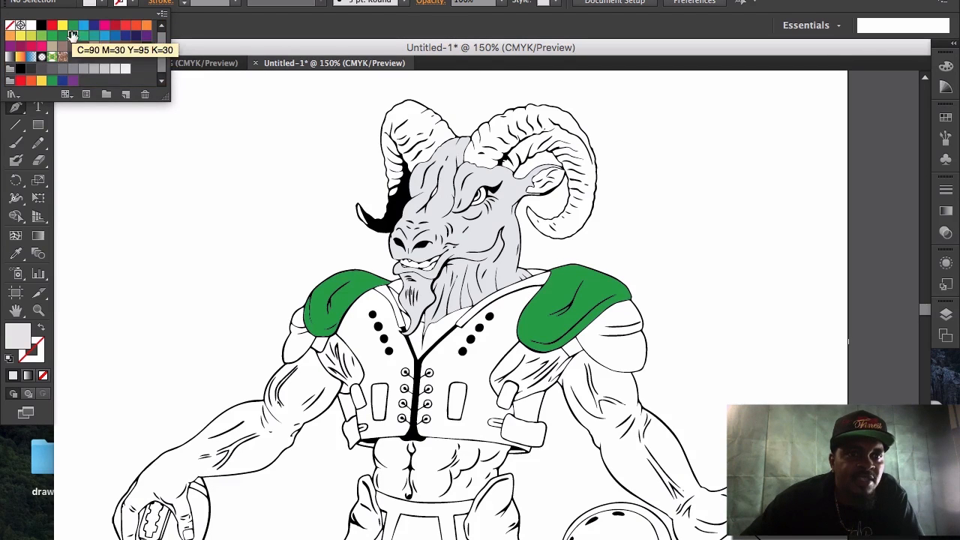
pyautogui.click(507, 35)
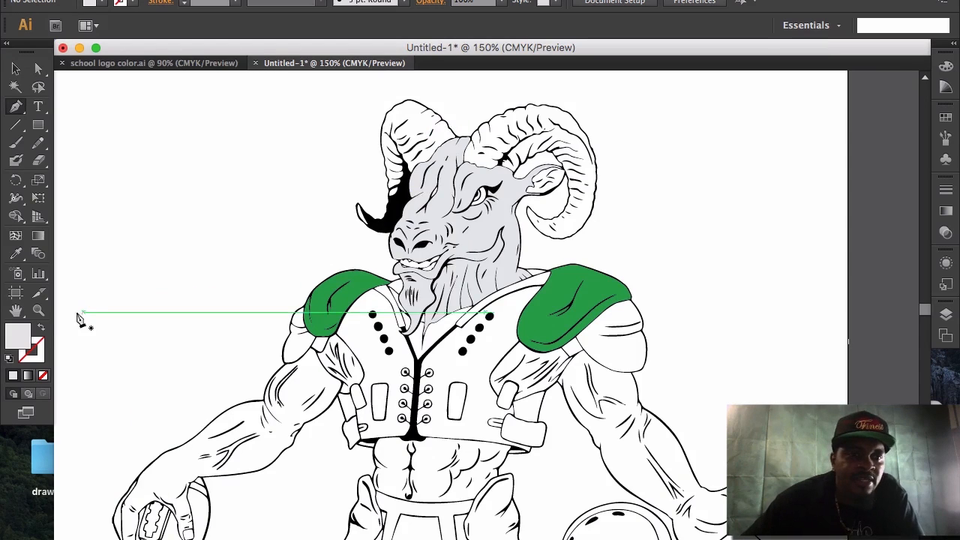
# Start a Pen tool shading shape along the rounded lower edge of the right-hand green shoulder pad, up to the small white strap
pyautogui.click(41, 312)
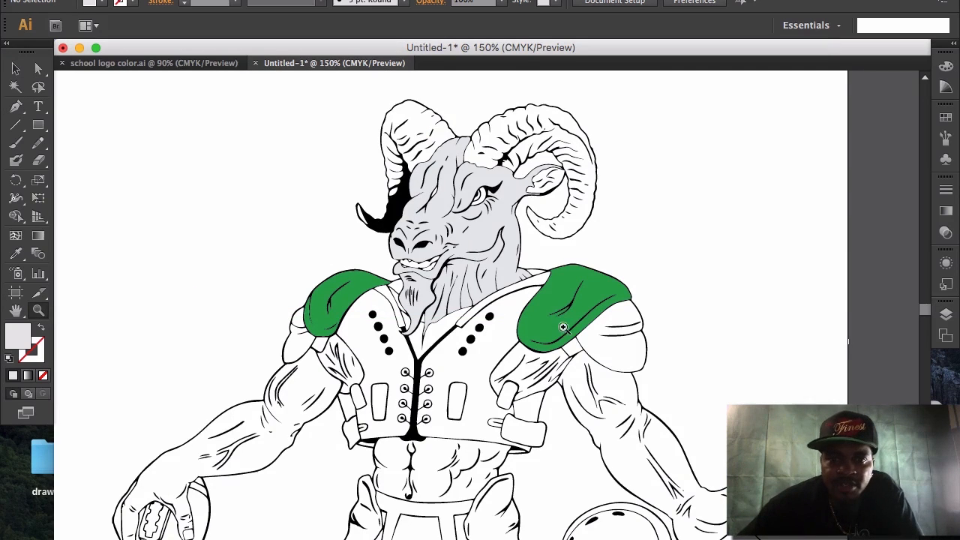
pyautogui.click(563, 326)
pyautogui.click(495, 330)
pyautogui.click(448, 313)
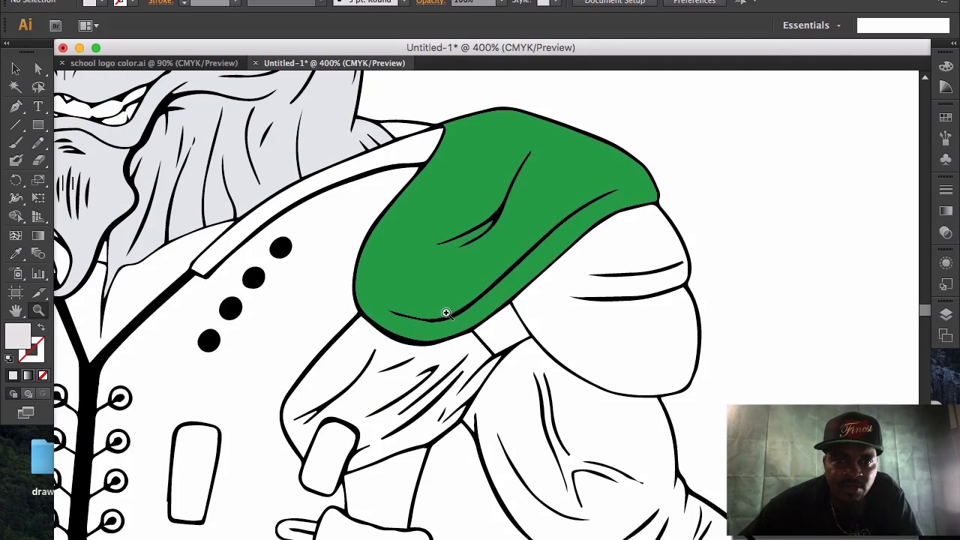
pyautogui.click(449, 312)
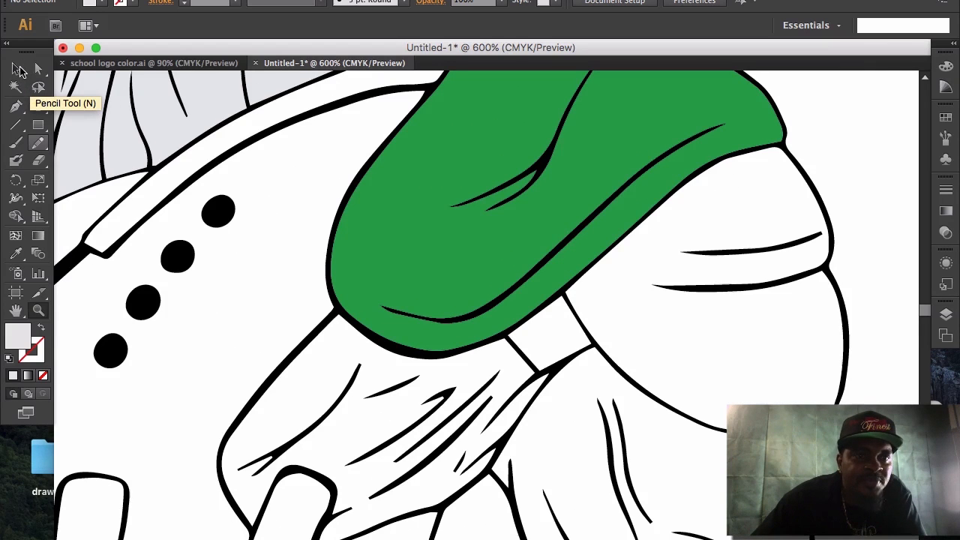
pyautogui.click(16, 107)
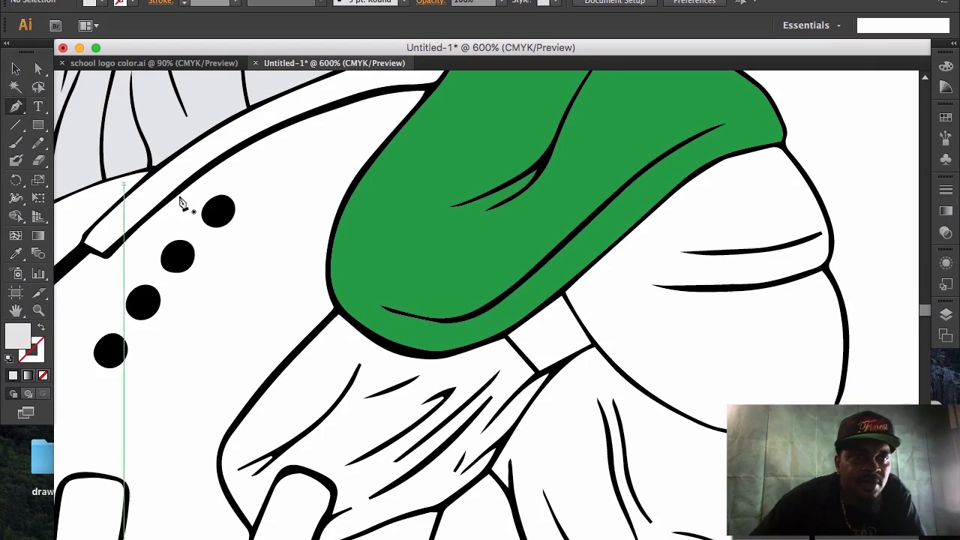
pyautogui.moveTo(381, 332); pyautogui.dragTo(390, 355)
pyautogui.click(391, 341)
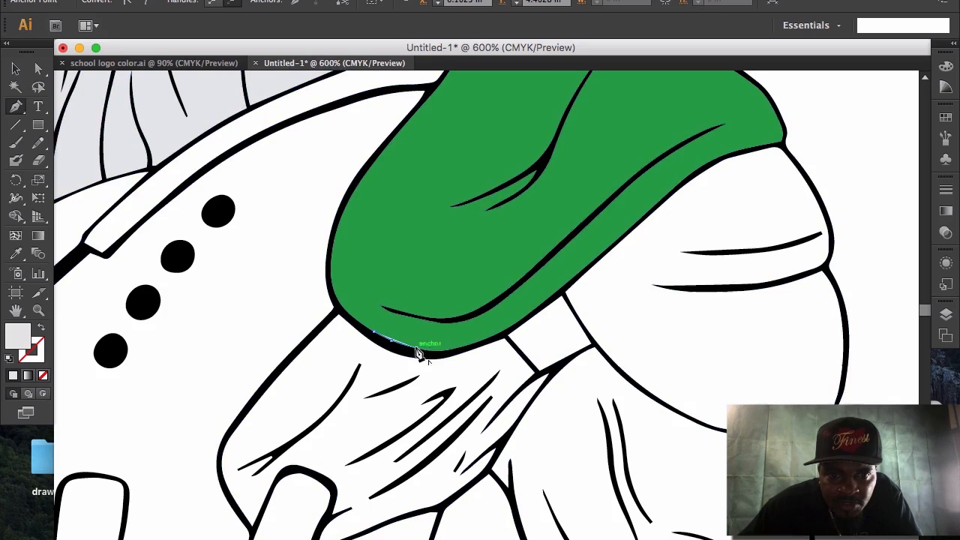
pyautogui.moveTo(435, 353); pyautogui.dragTo(471, 349)
pyautogui.click(493, 336)
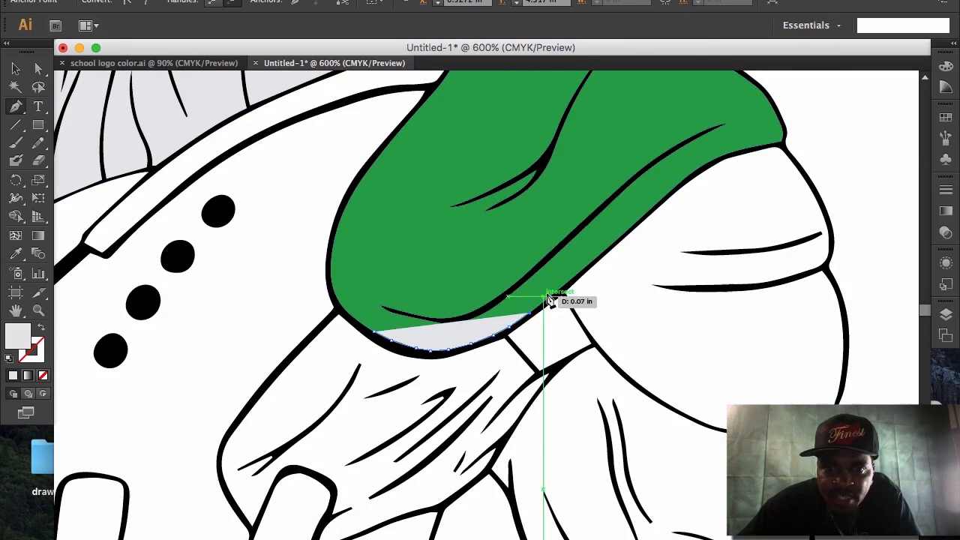
pyautogui.click(547, 299)
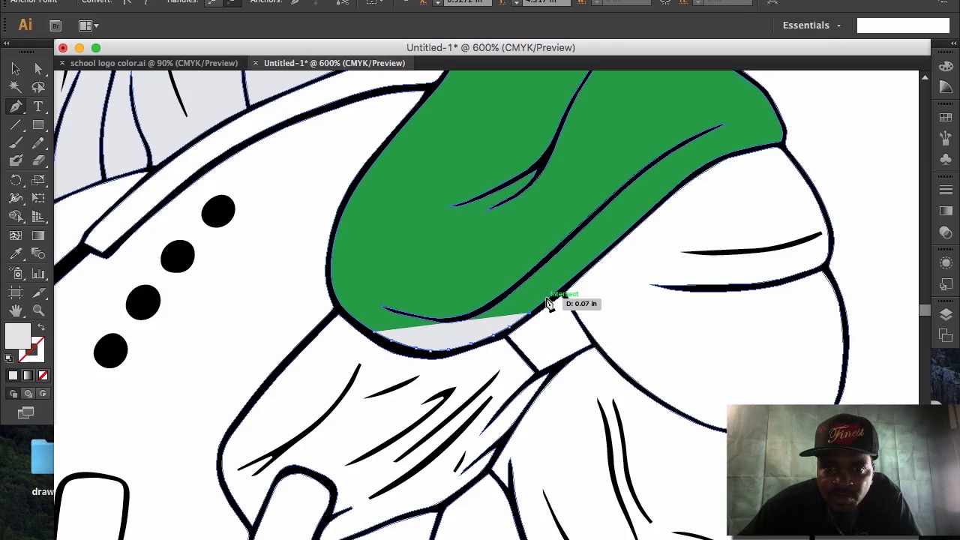
# Continue the shading path along the shoulder pad's lower outline and around its outer tip near the upper arm
pyautogui.click(579, 274)
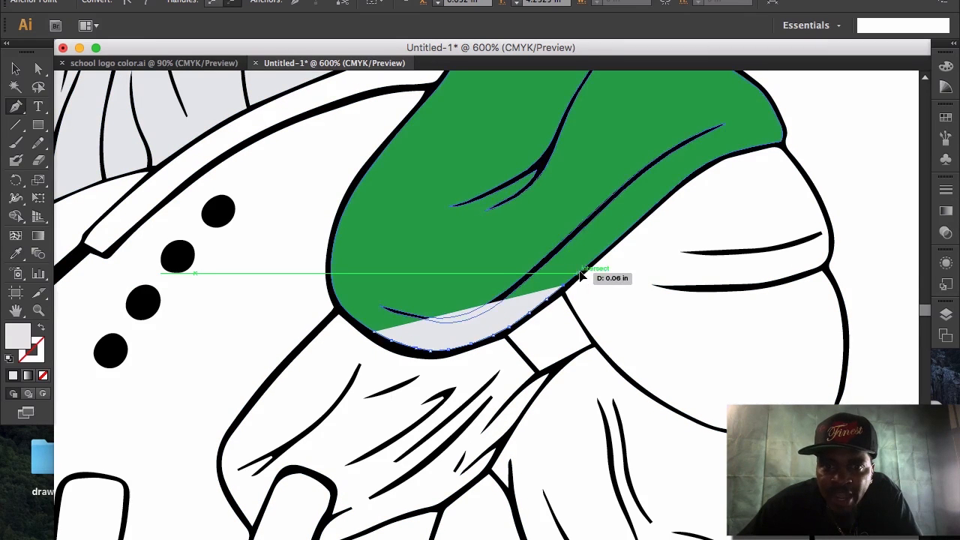
pyautogui.click(607, 253)
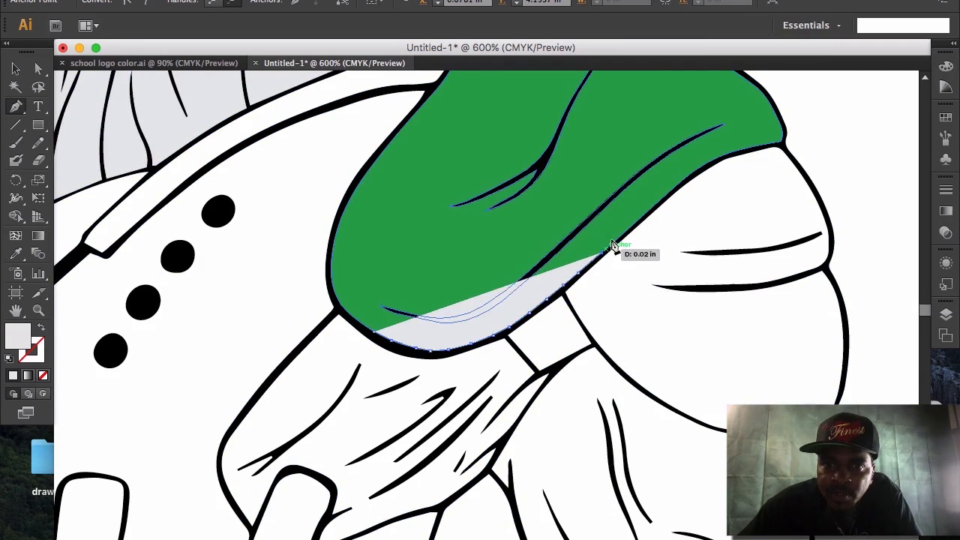
pyautogui.click(644, 215)
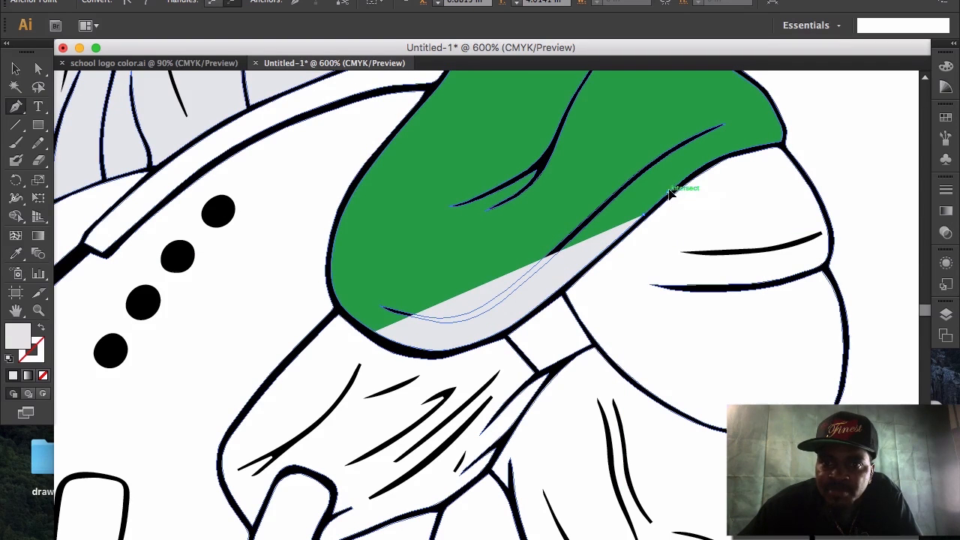
pyautogui.click(693, 176)
pyautogui.click(696, 174)
pyautogui.click(710, 165)
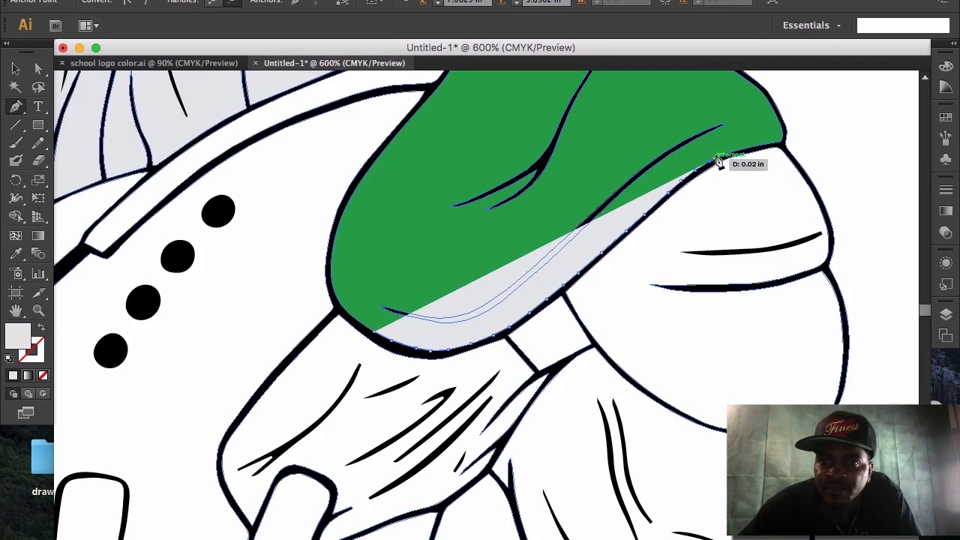
pyautogui.click(772, 142)
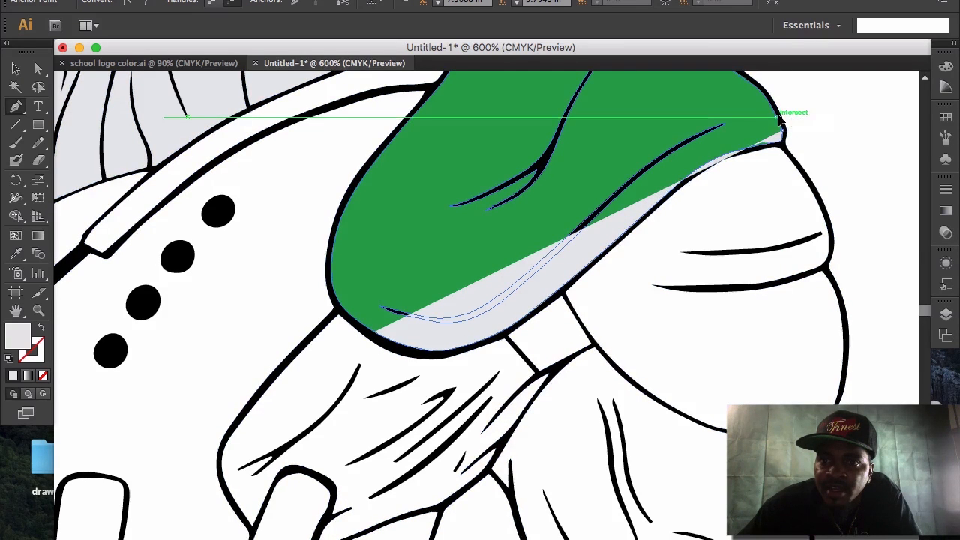
pyautogui.click(776, 112)
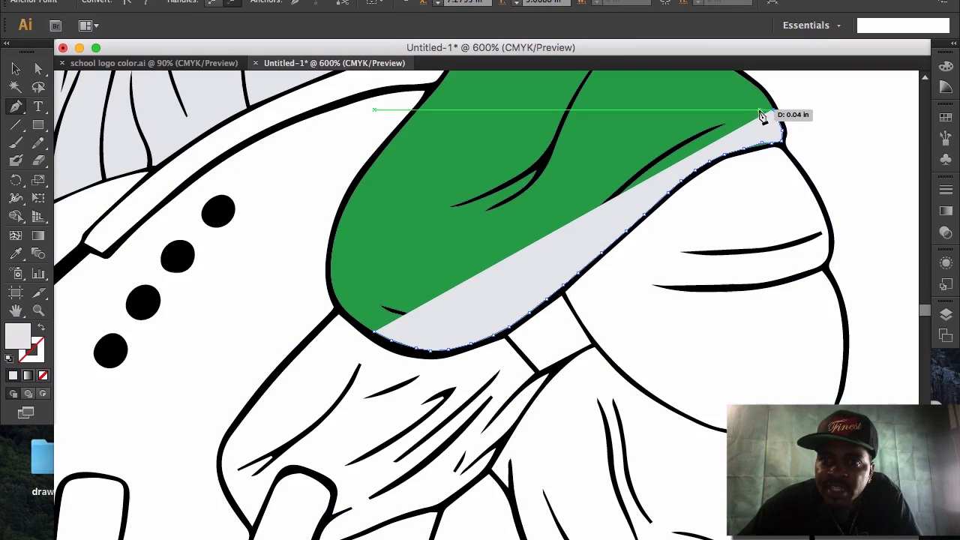
# Trace the shading path back from the pad's outer tip along the long curved seam line, down past its middle
pyautogui.click(762, 109)
pyautogui.click(742, 117)
pyautogui.click(726, 126)
pyautogui.click(697, 139)
pyautogui.click(666, 157)
pyautogui.click(648, 170)
pyautogui.click(629, 187)
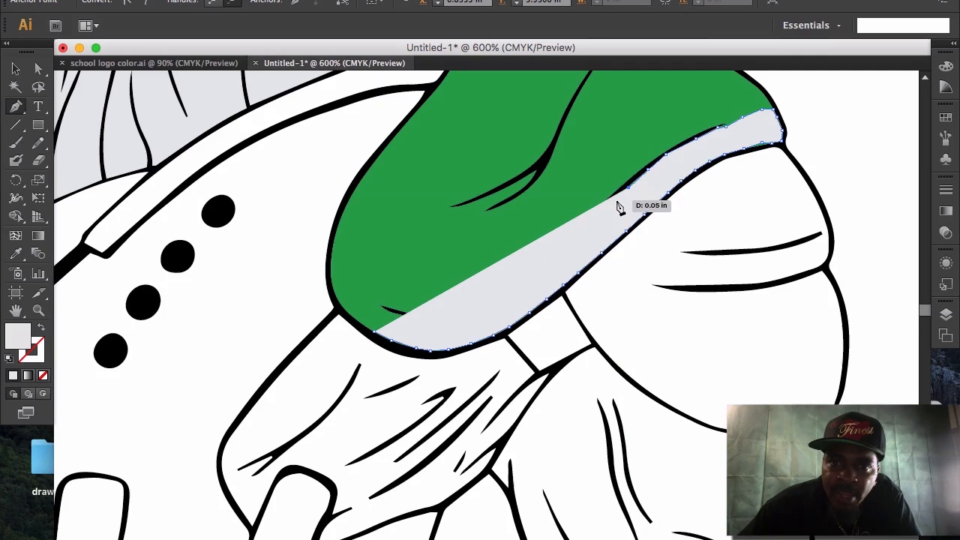
pyautogui.click(582, 229)
pyautogui.click(569, 242)
pyautogui.click(553, 261)
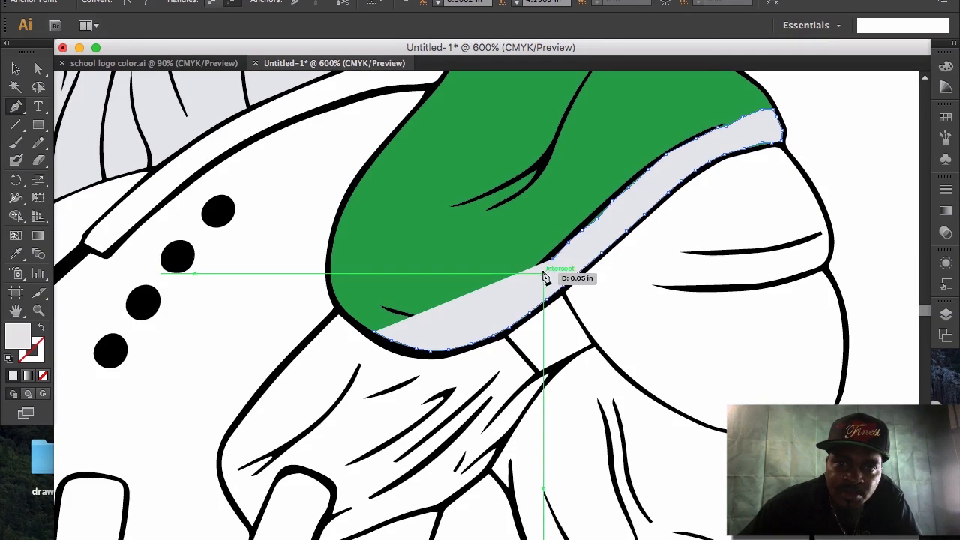
pyautogui.click(529, 284)
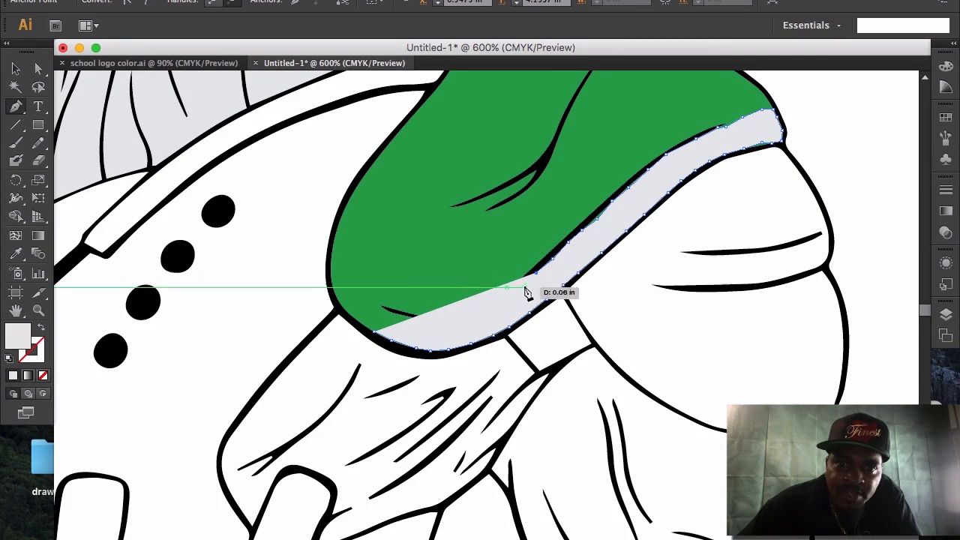
# Follow the rest of the seam to the pad's chest-side edge and bring the shading path back to its starting point
pyautogui.click(490, 309)
pyautogui.click(458, 325)
pyautogui.click(430, 325)
pyautogui.click(404, 319)
pyautogui.click(390, 315)
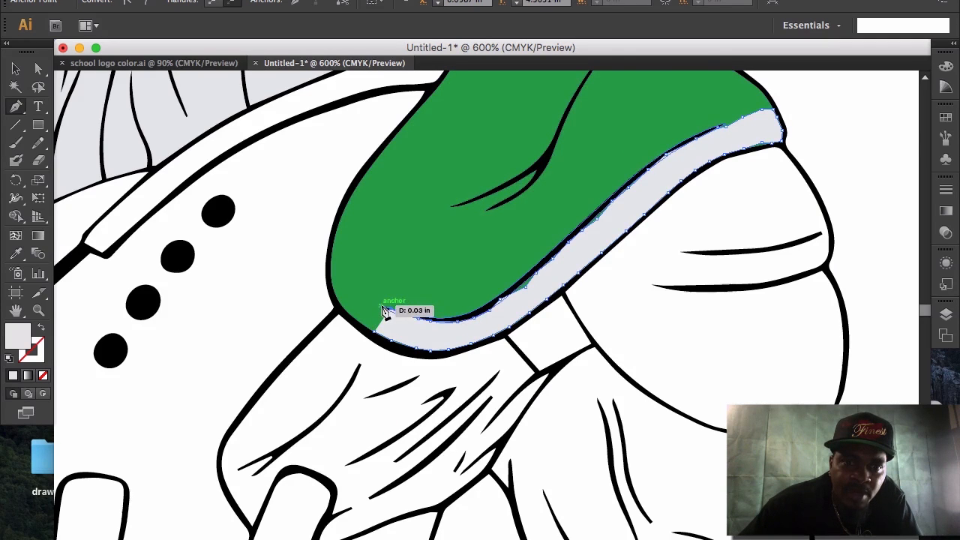
pyautogui.click(379, 316)
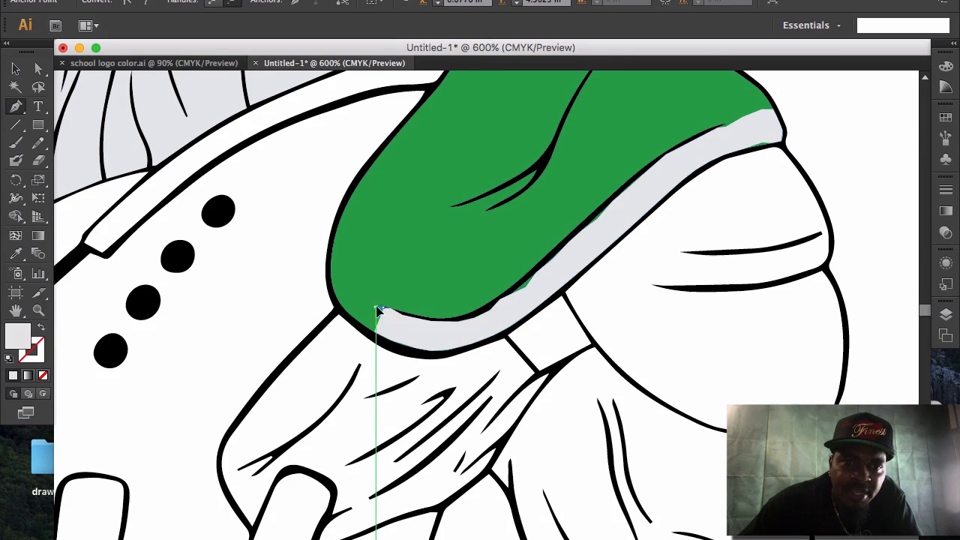
pyautogui.click(364, 302)
pyautogui.click(350, 296)
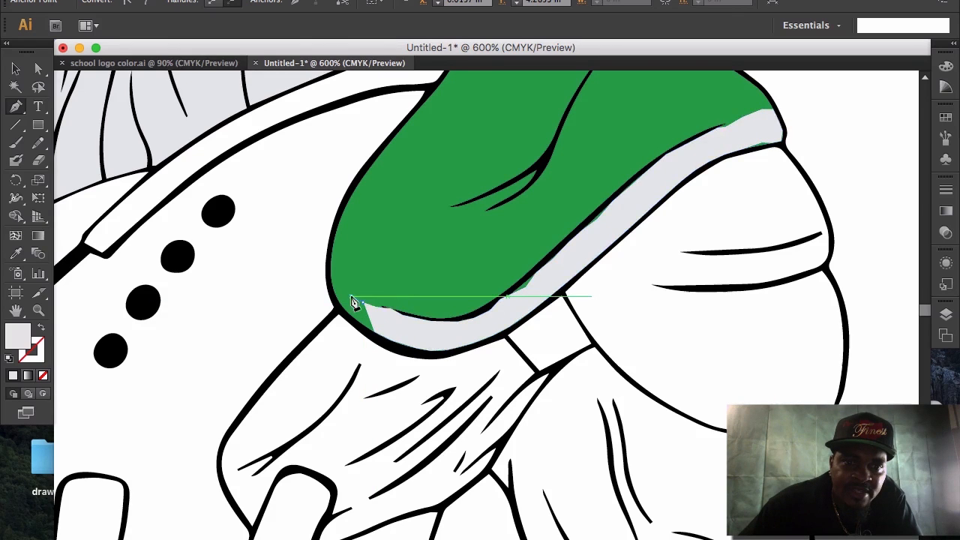
pyautogui.click(338, 291)
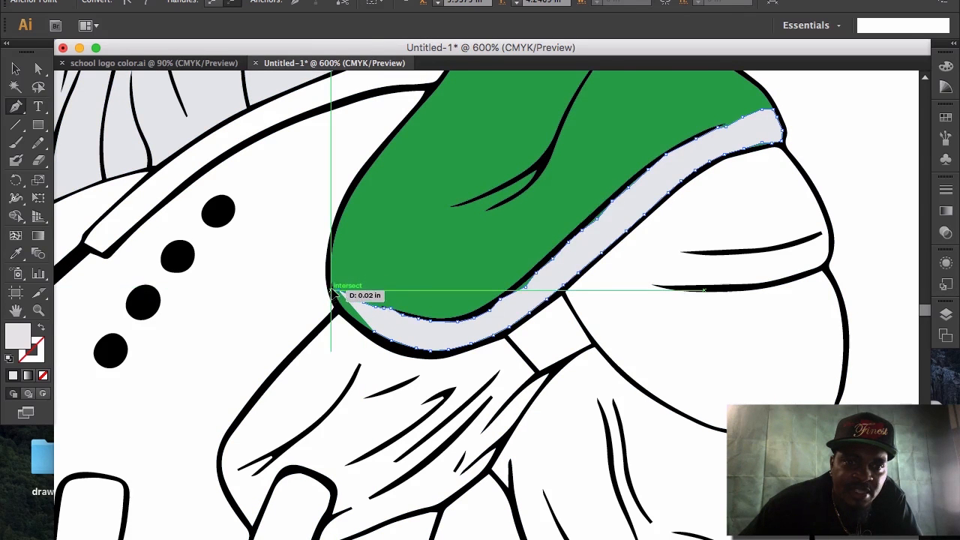
pyautogui.click(329, 290)
pyautogui.click(338, 301)
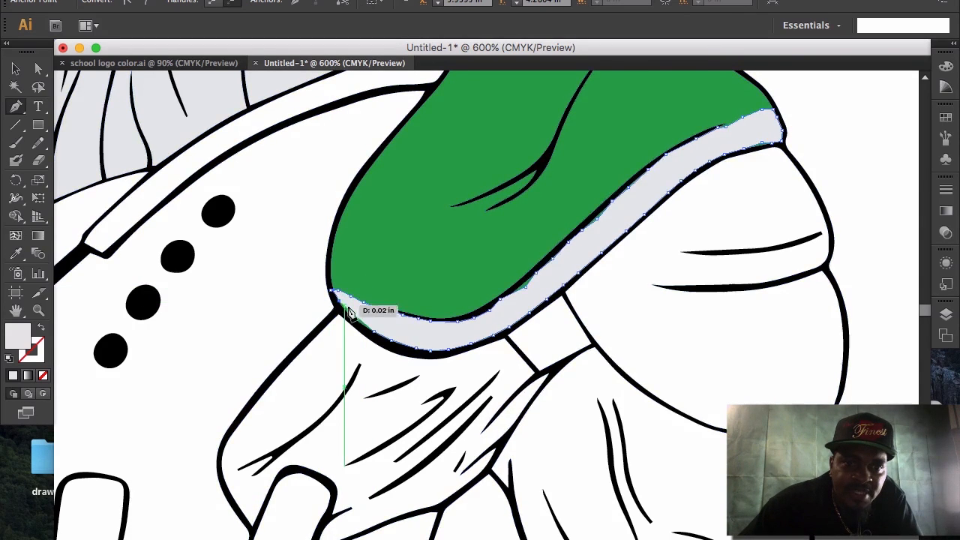
pyautogui.click(349, 313)
pyautogui.click(360, 321)
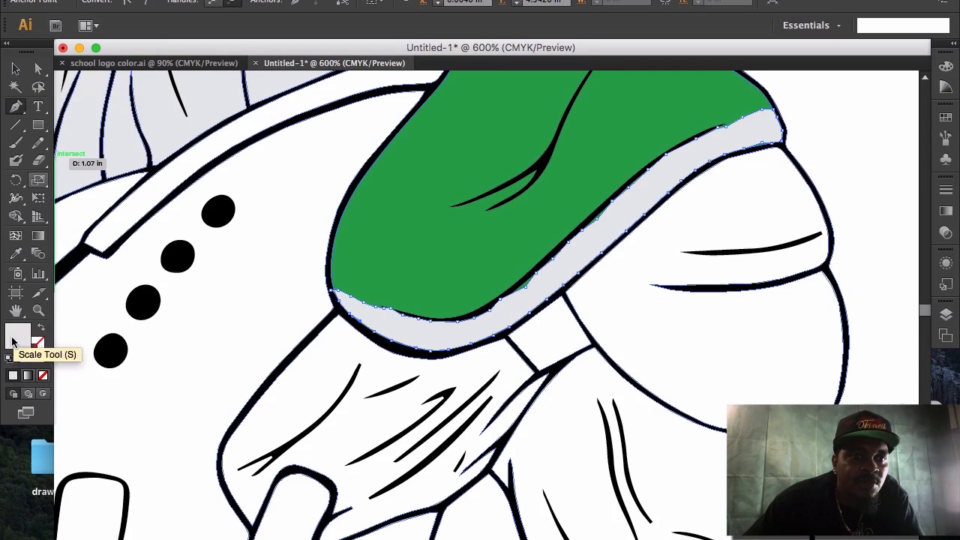
# Fill the traced band along the shoulder pad's lower edge with the dark green swatch
pyautogui.click(18, 70)
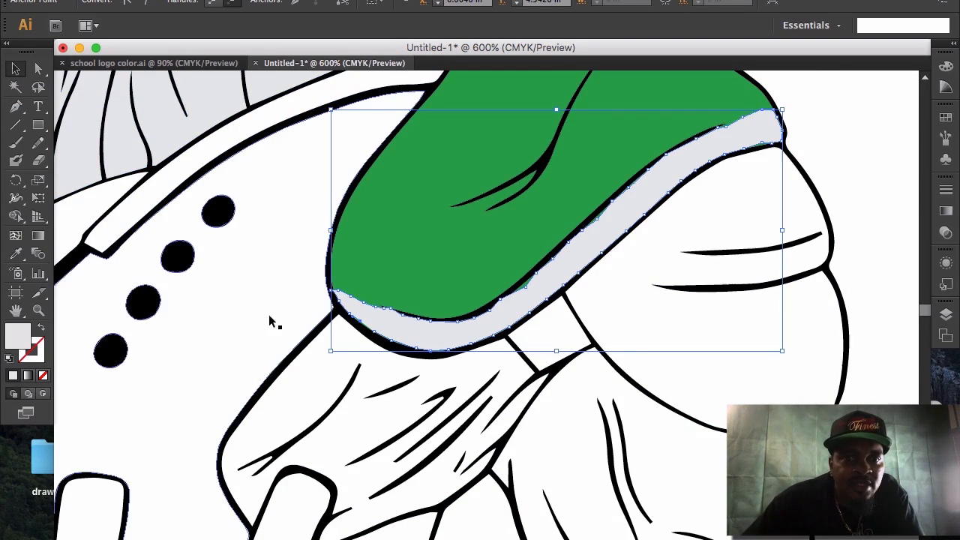
pyautogui.click(347, 315)
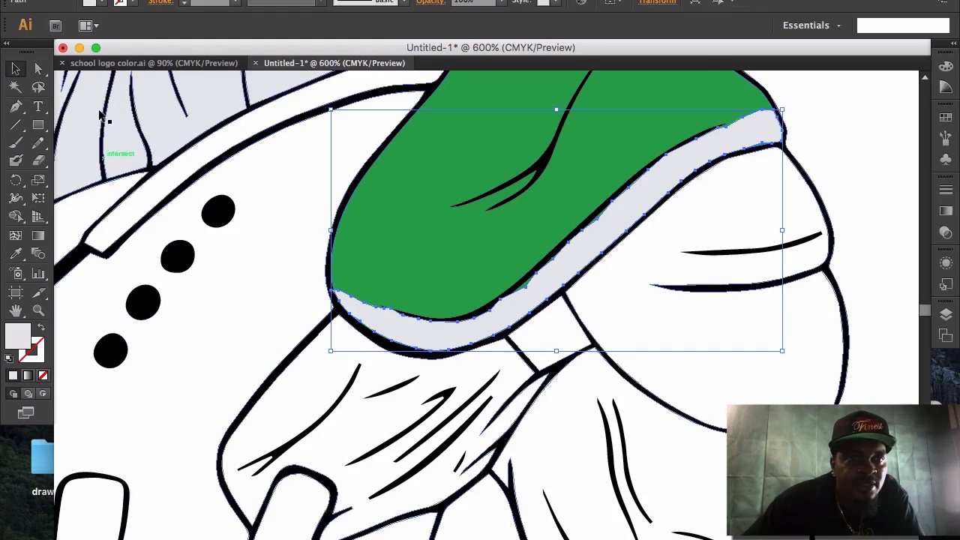
pyautogui.click(101, 3)
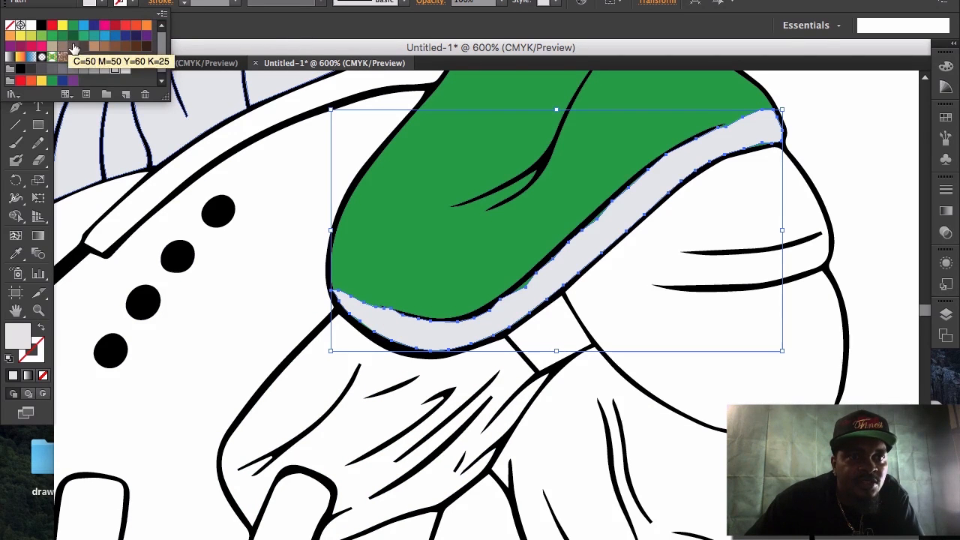
pyautogui.click(73, 35)
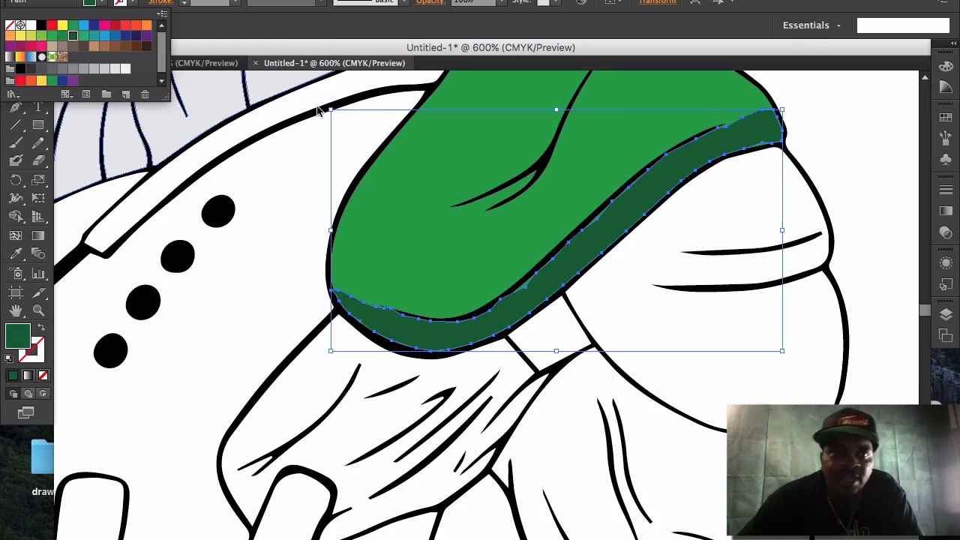
pyautogui.click(216, 30)
# Nudge individual anchor points on the dark green band's upper edge so it follows the pad's black seam line
pyautogui.click(39, 70)
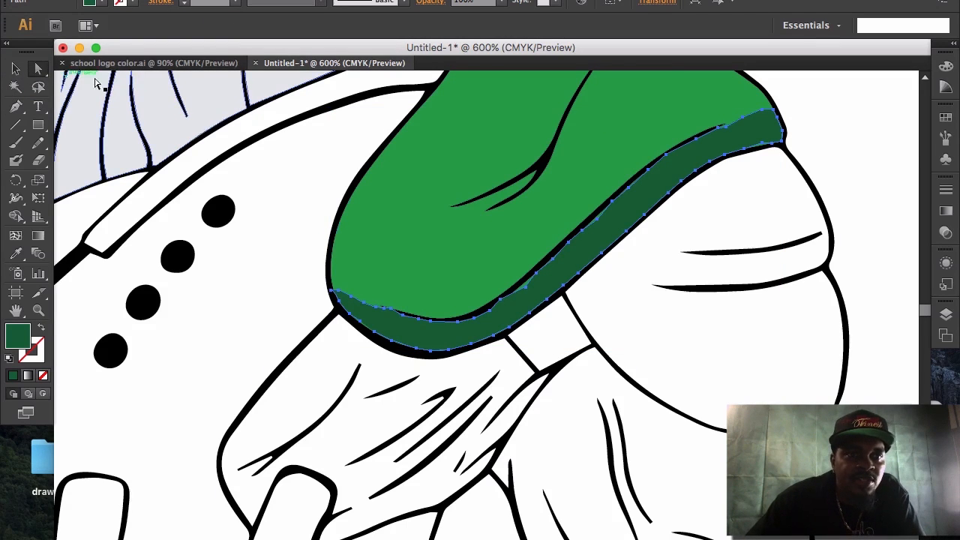
pyautogui.click(525, 289)
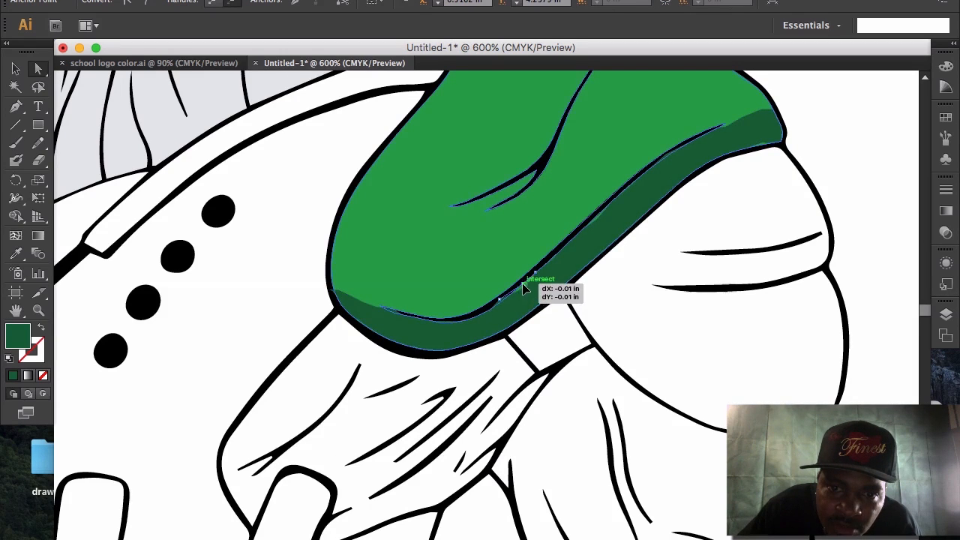
pyautogui.click(521, 290)
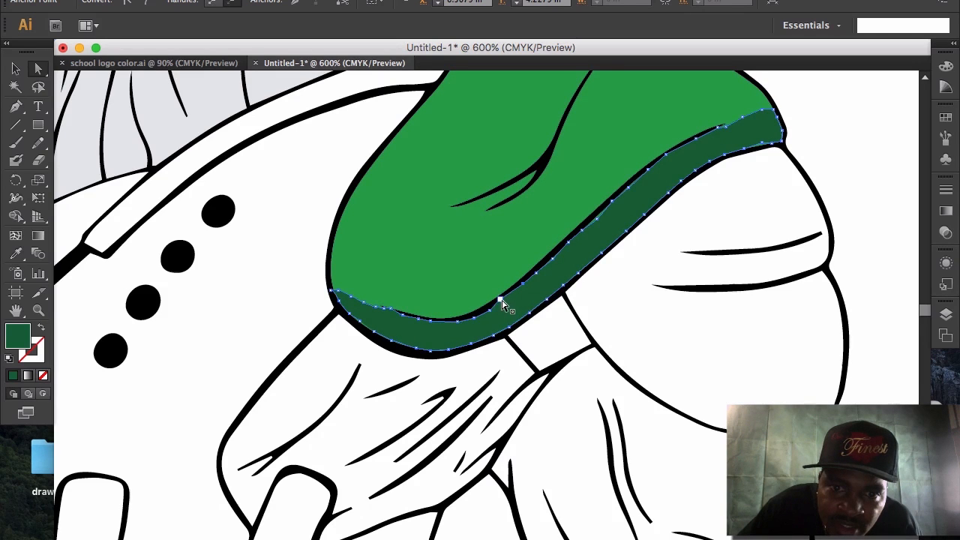
pyautogui.moveTo(503, 303); pyautogui.dragTo(507, 308)
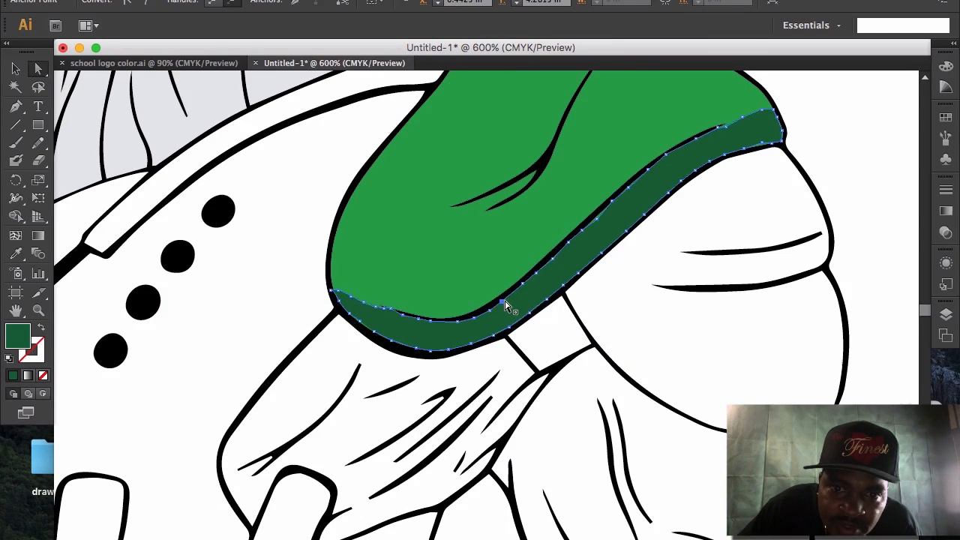
pyautogui.moveTo(572, 245); pyautogui.dragTo(571, 242)
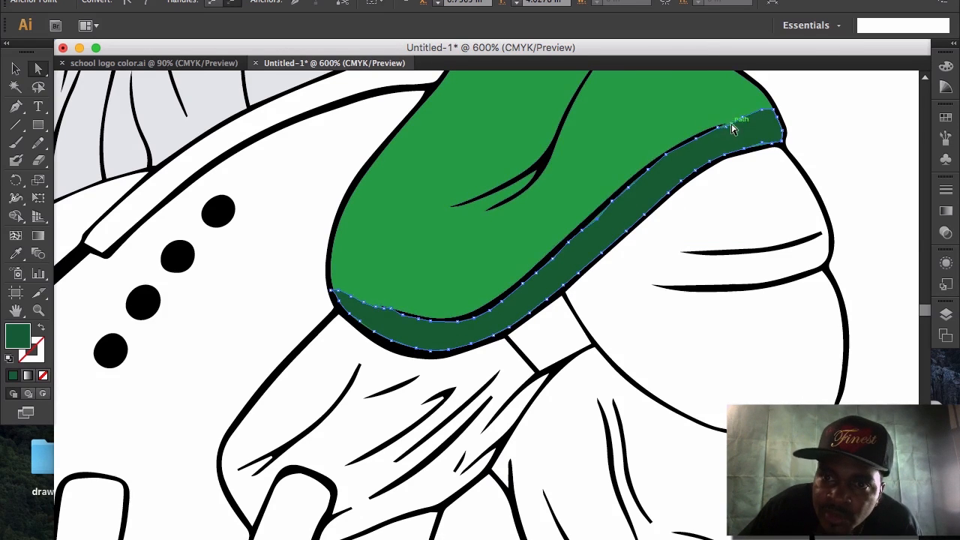
pyautogui.moveTo(731, 130); pyautogui.dragTo(735, 125)
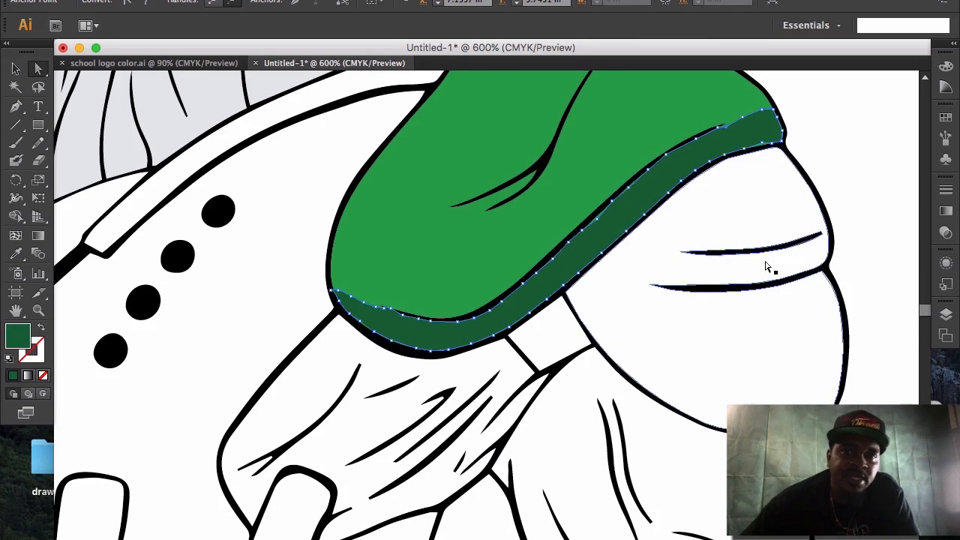
# Inspect the chest-side end of the dark green band up close and the shading in context with the upper body
pyautogui.click(40, 309)
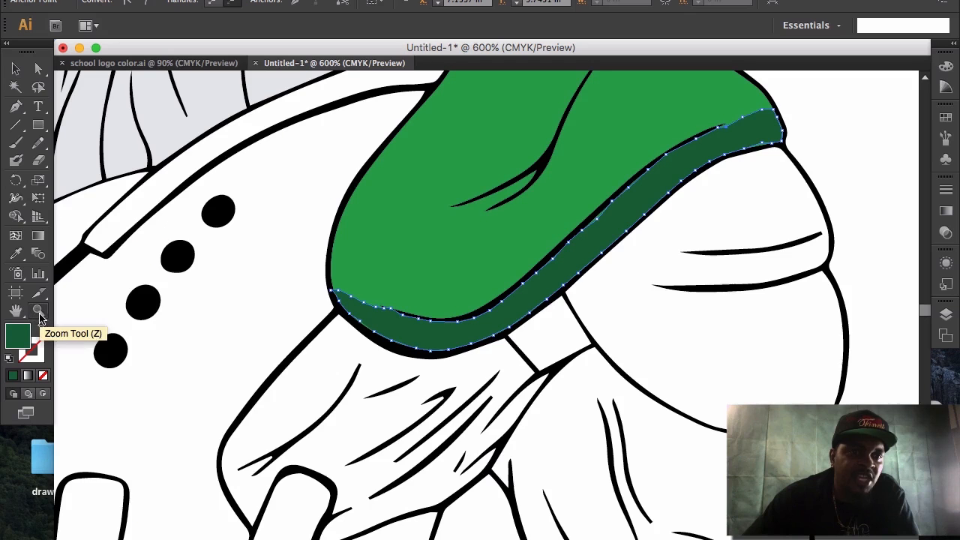
pyautogui.click(346, 301)
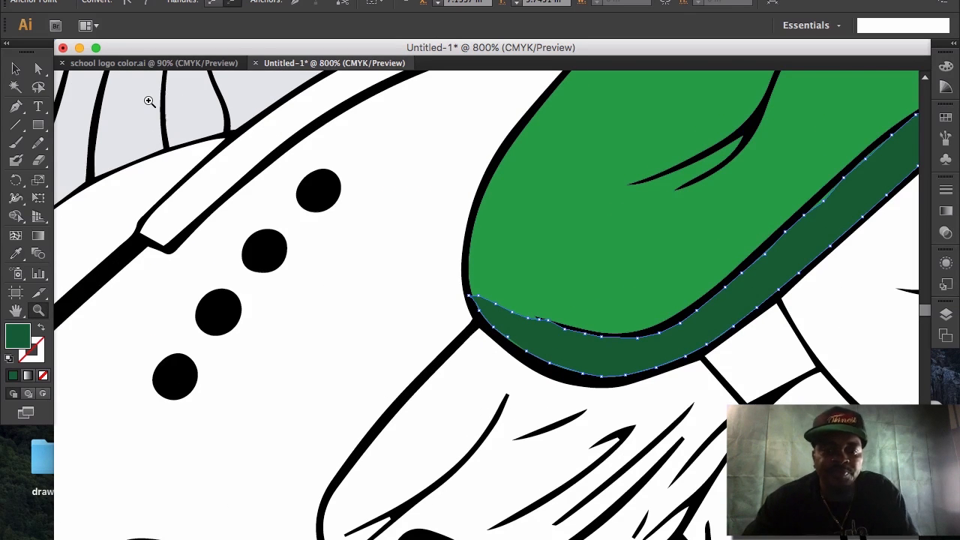
pyautogui.press('super+minus')
pyautogui.press('super+minus')
pyautogui.press('super+minus')
pyautogui.press('super+minus')
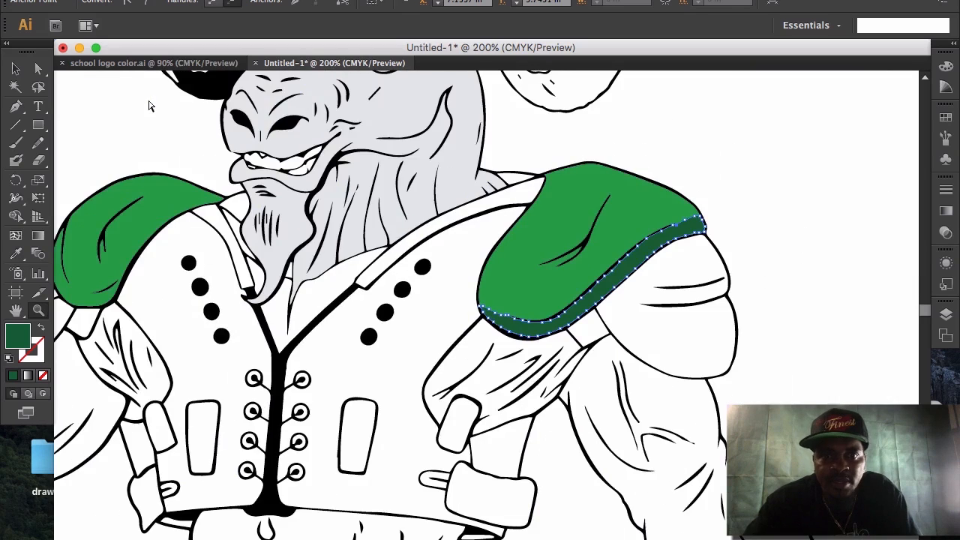
# Switch to the school logo color.ai document and examine the finished mascot's colours and shading, both up close and as a whole
pyautogui.press('super+minus')
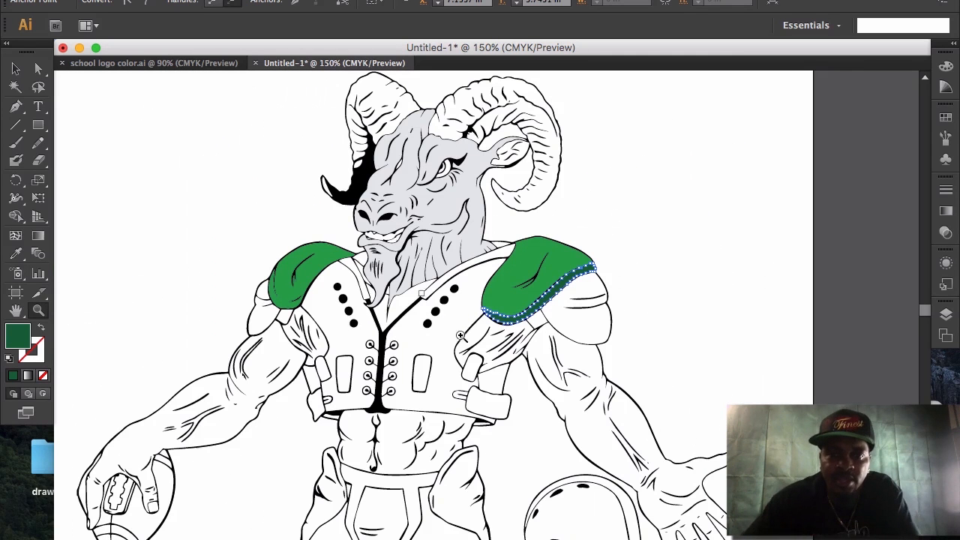
pyautogui.hscroll(-5, 433, 305)
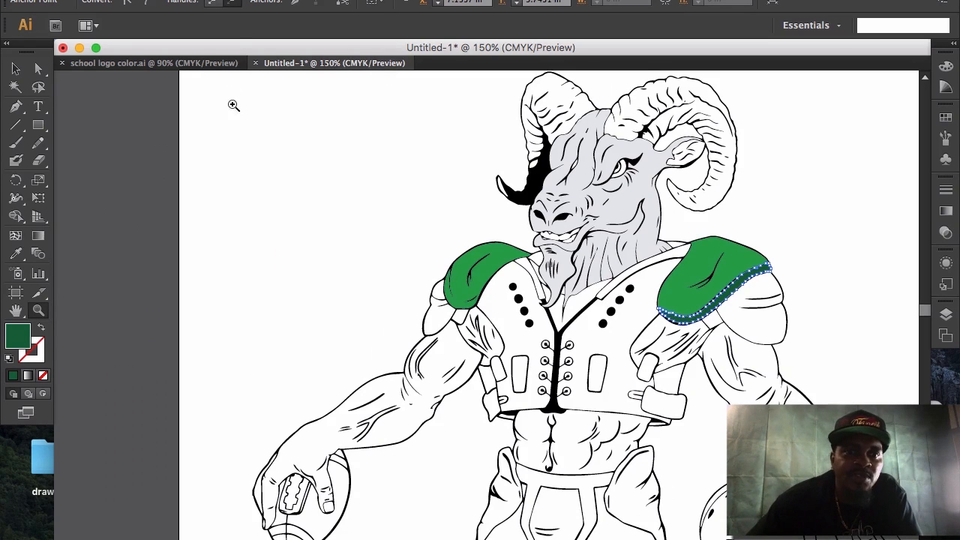
pyautogui.click(221, 65)
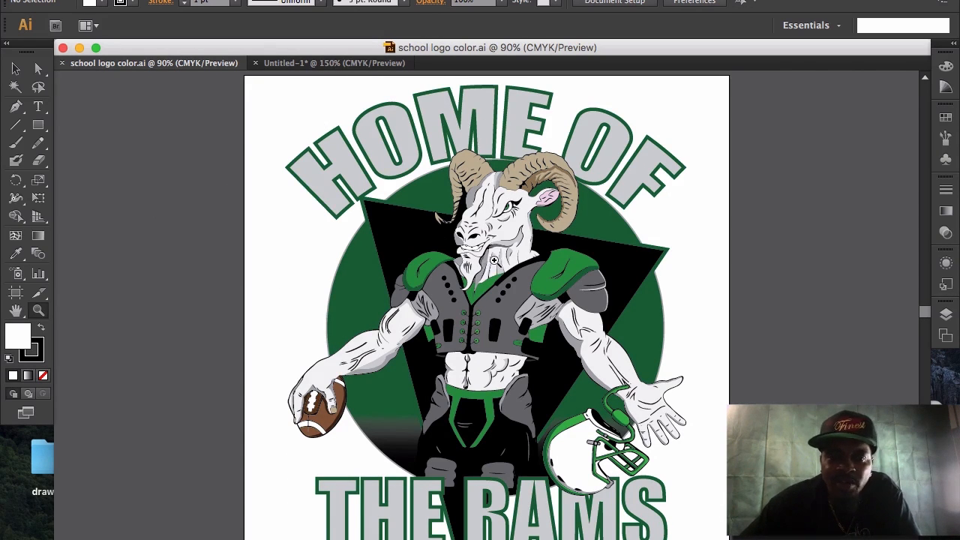
pyautogui.click(501, 221)
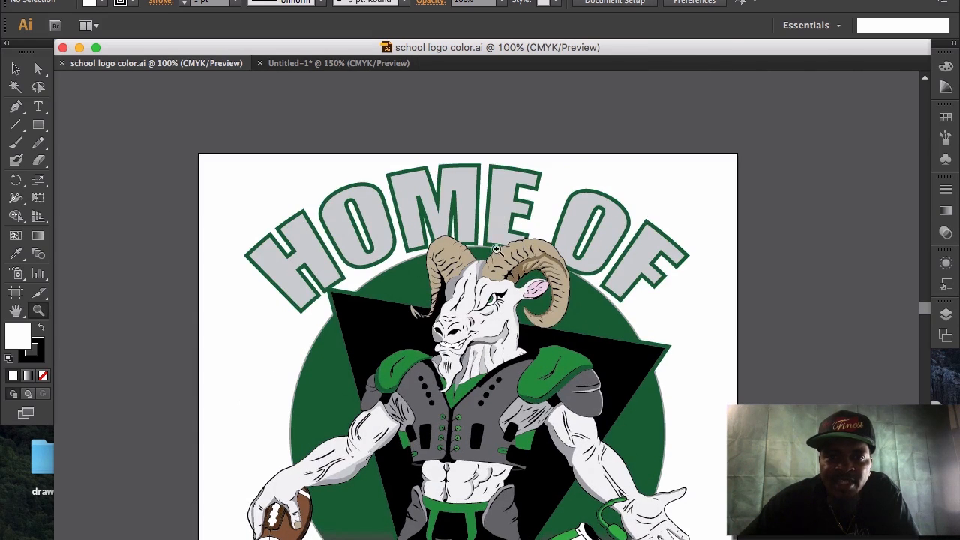
pyautogui.click(493, 334)
pyautogui.click(489, 369)
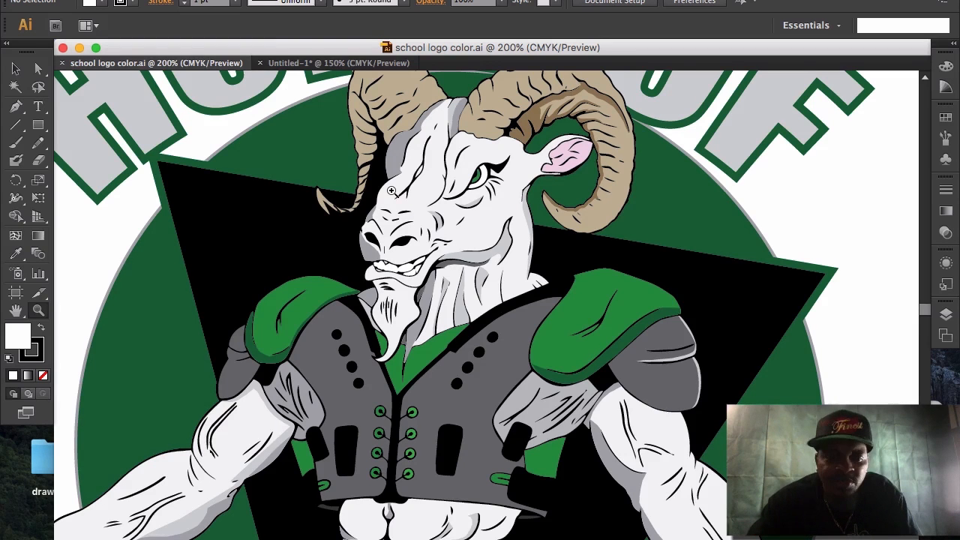
pyautogui.press('super+minus')
pyautogui.press('super+minus')
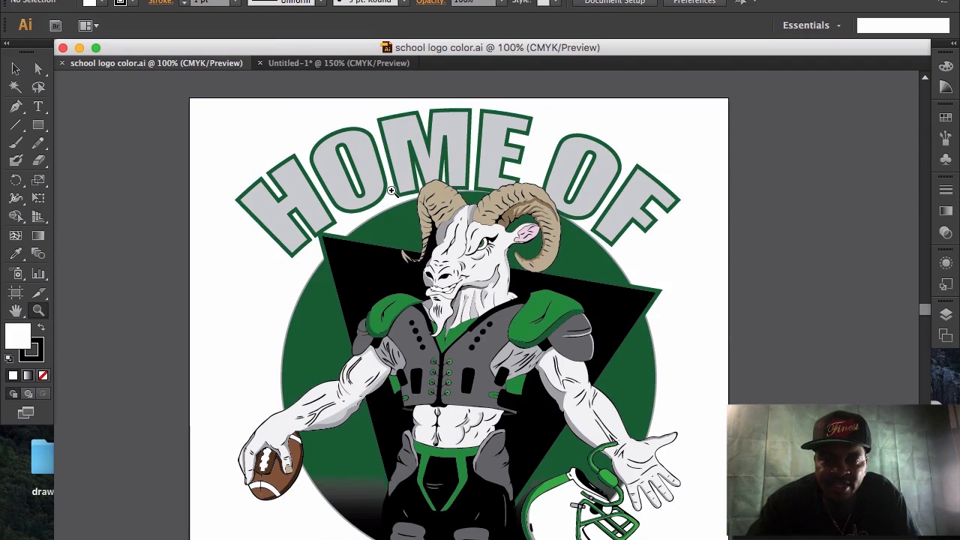
pyautogui.press('super+minus')
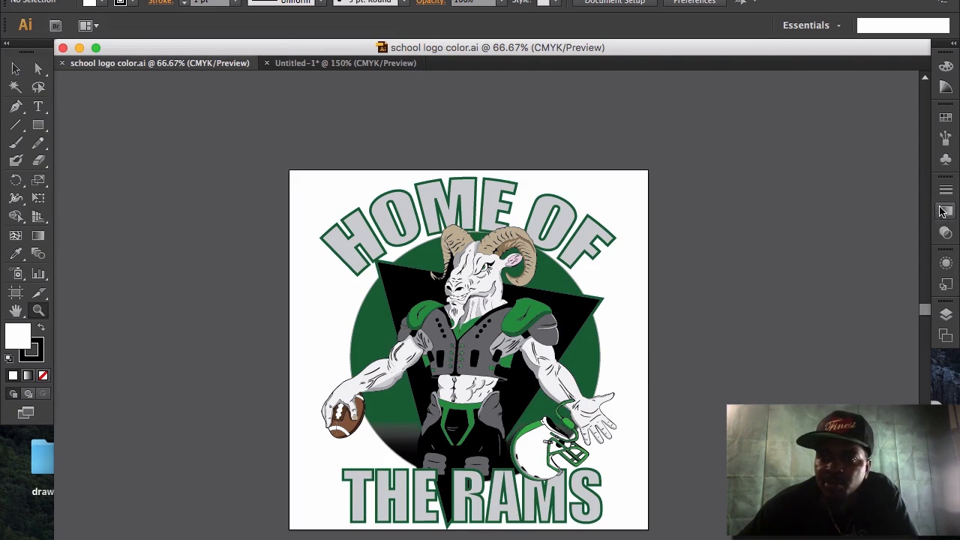
# Expand Layer 1 to its background objects and hide the black triangle and the green circle behind the ram
pyautogui.click(945, 315)
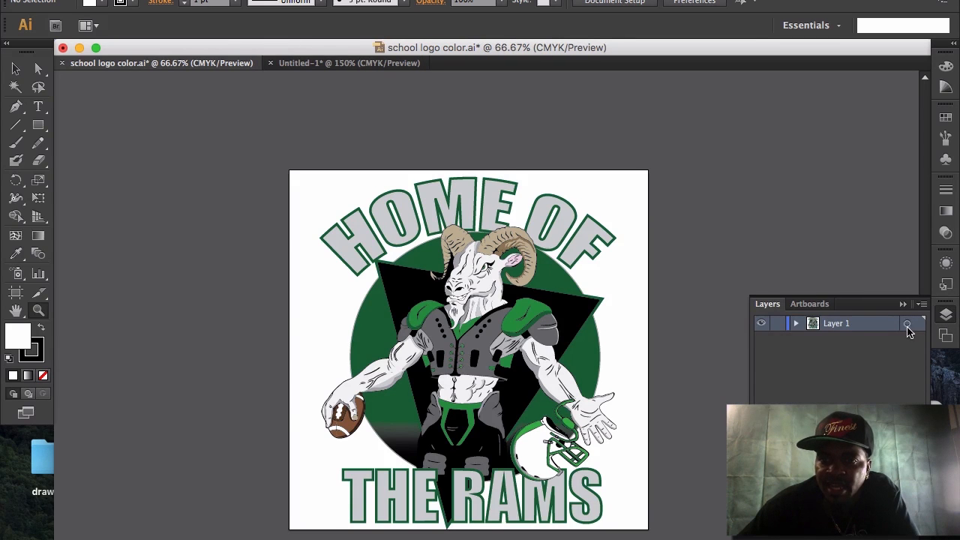
pyautogui.click(797, 324)
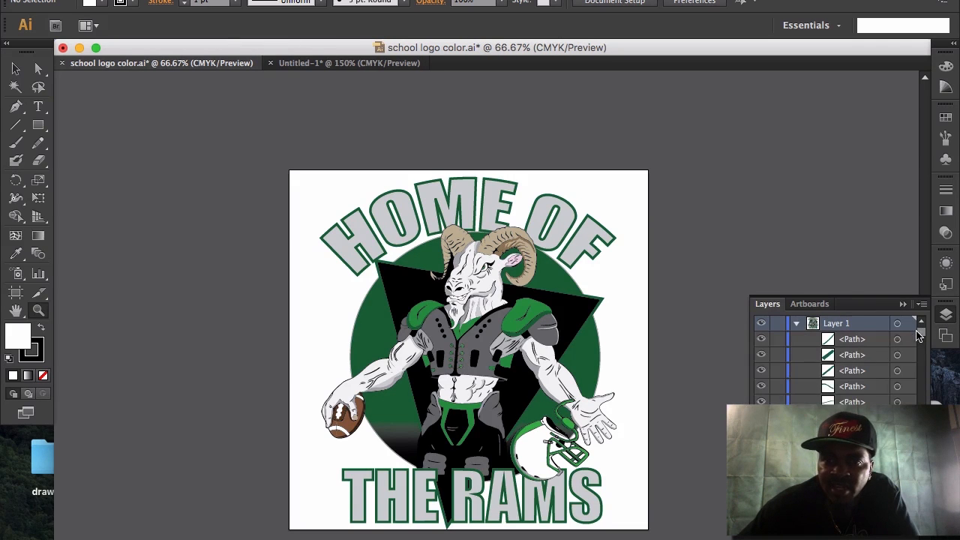
pyautogui.moveTo(921, 330); pyautogui.dragTo(921, 425)
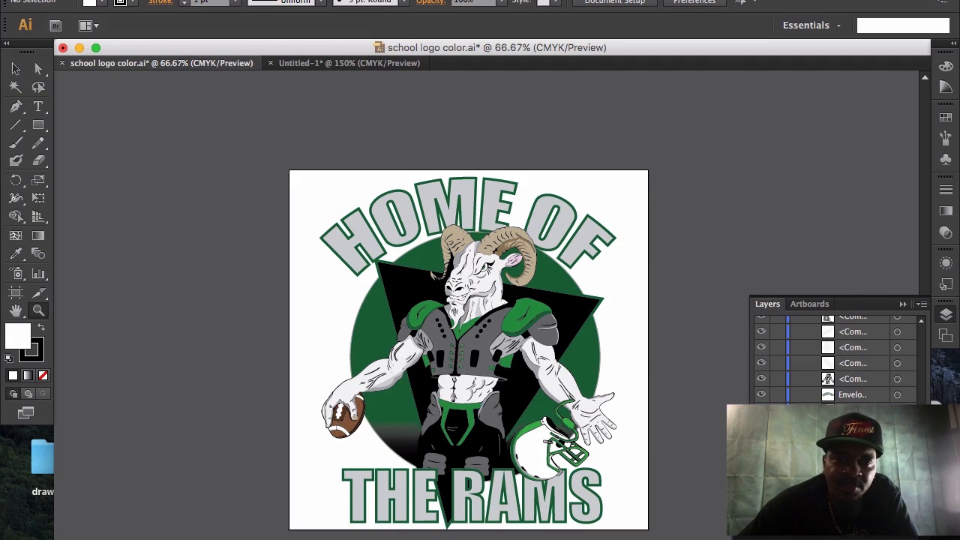
pyautogui.press('super+z')
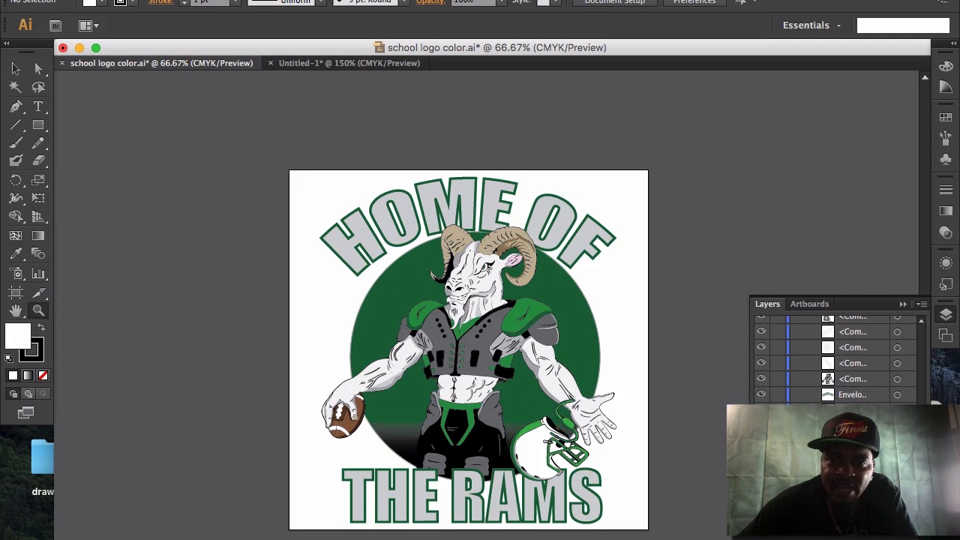
pyautogui.press('super+z')
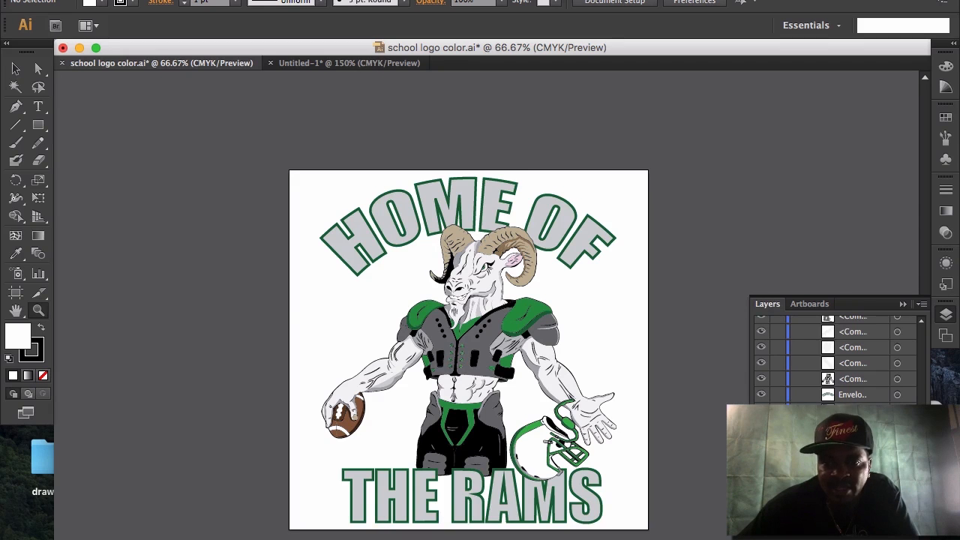
# Restore the green circle and black triangle behind the ram and collapse the layer list
pyautogui.press('super+shift+z')
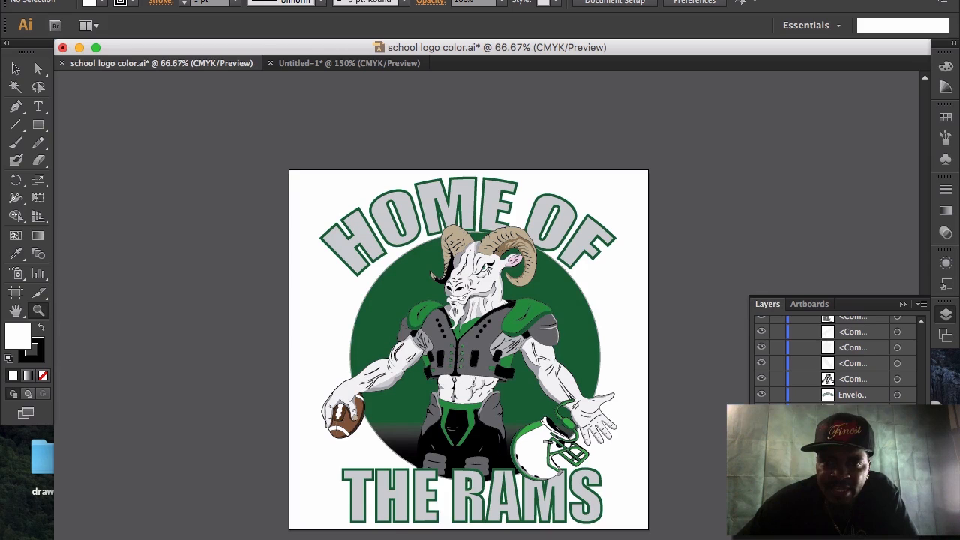
pyautogui.press('super+z')
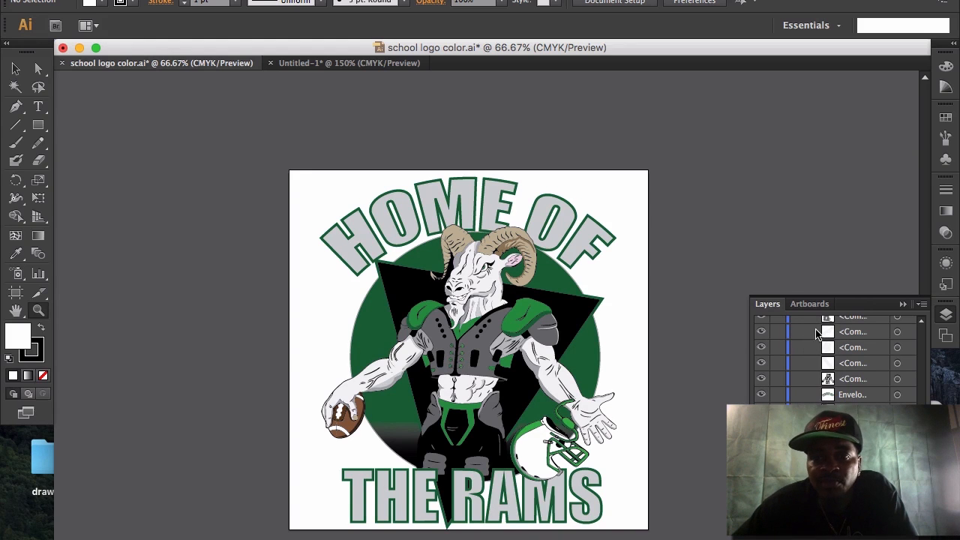
pyautogui.click(901, 305)
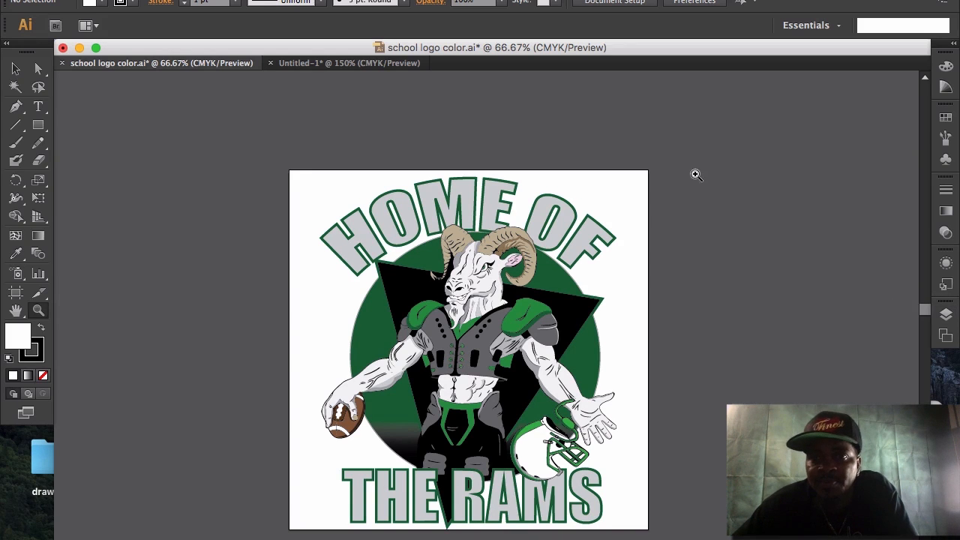
pyautogui.click(744, 2)
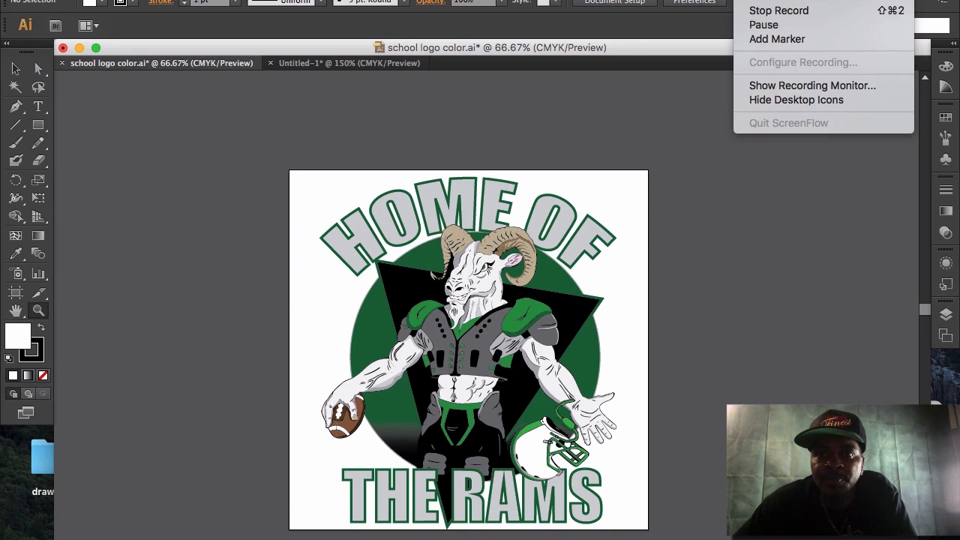
pyautogui.click(755, 14)
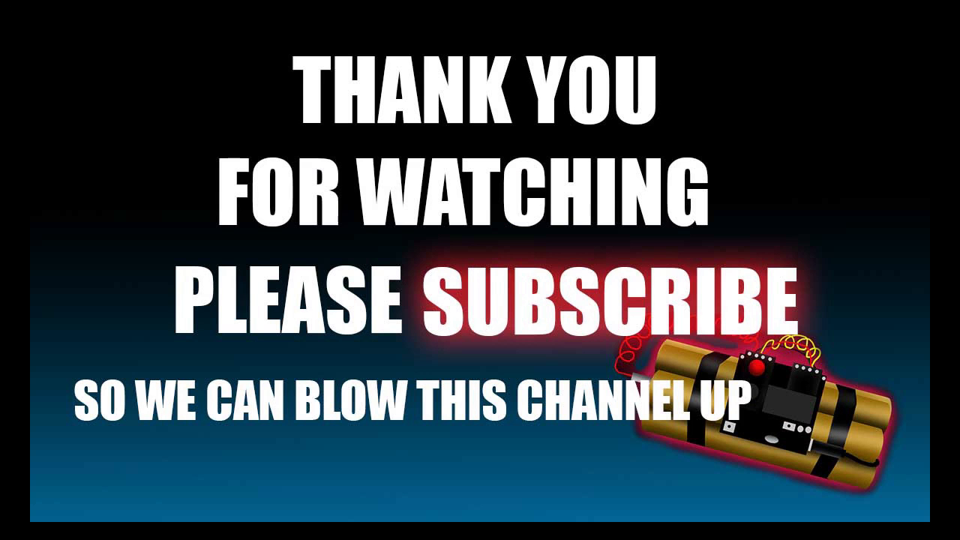